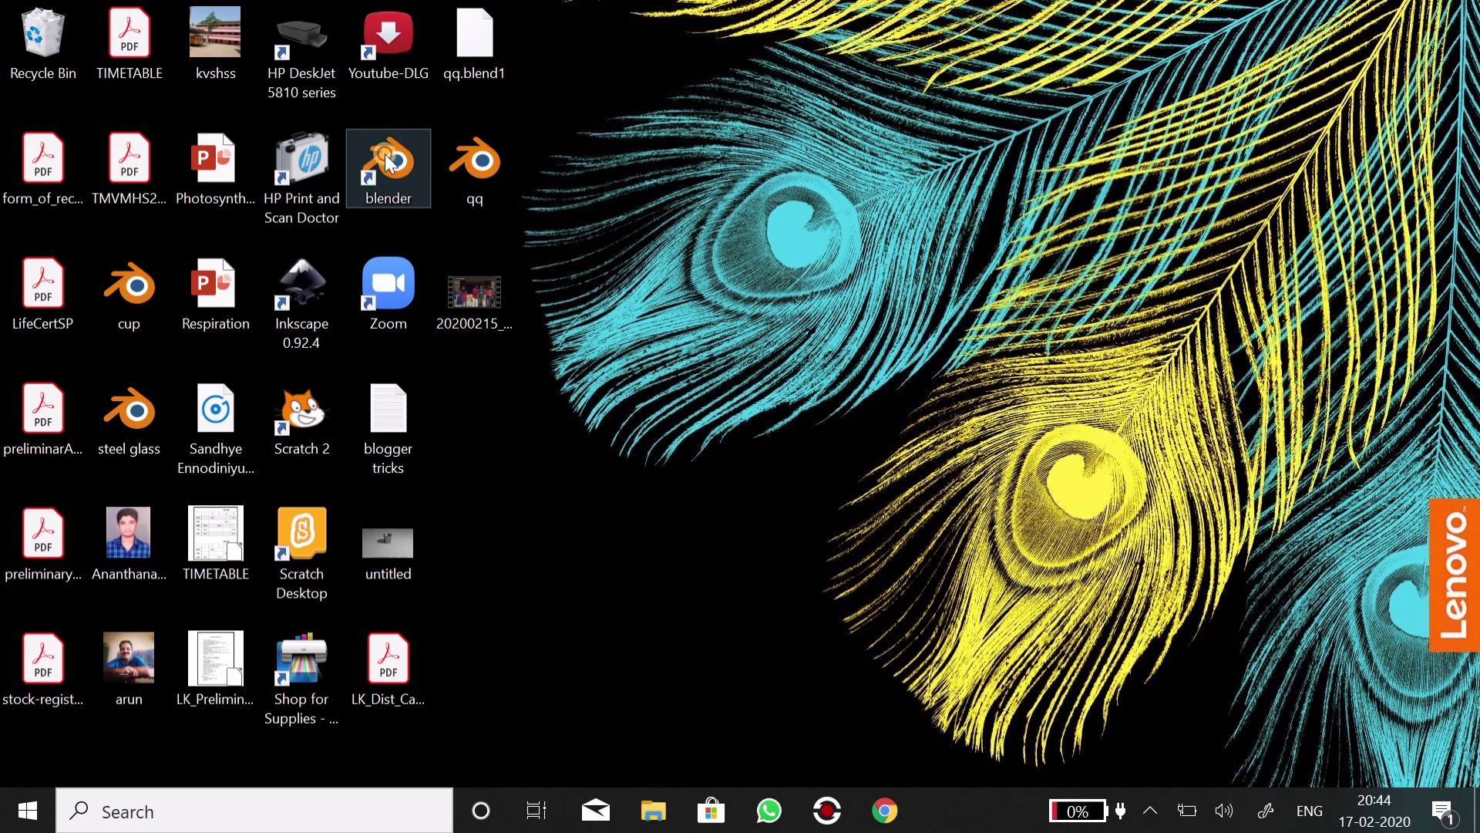
# - Launch Blender from the blender shortcut on the Windows desktop
pyautogui.doubleClick(390, 162)
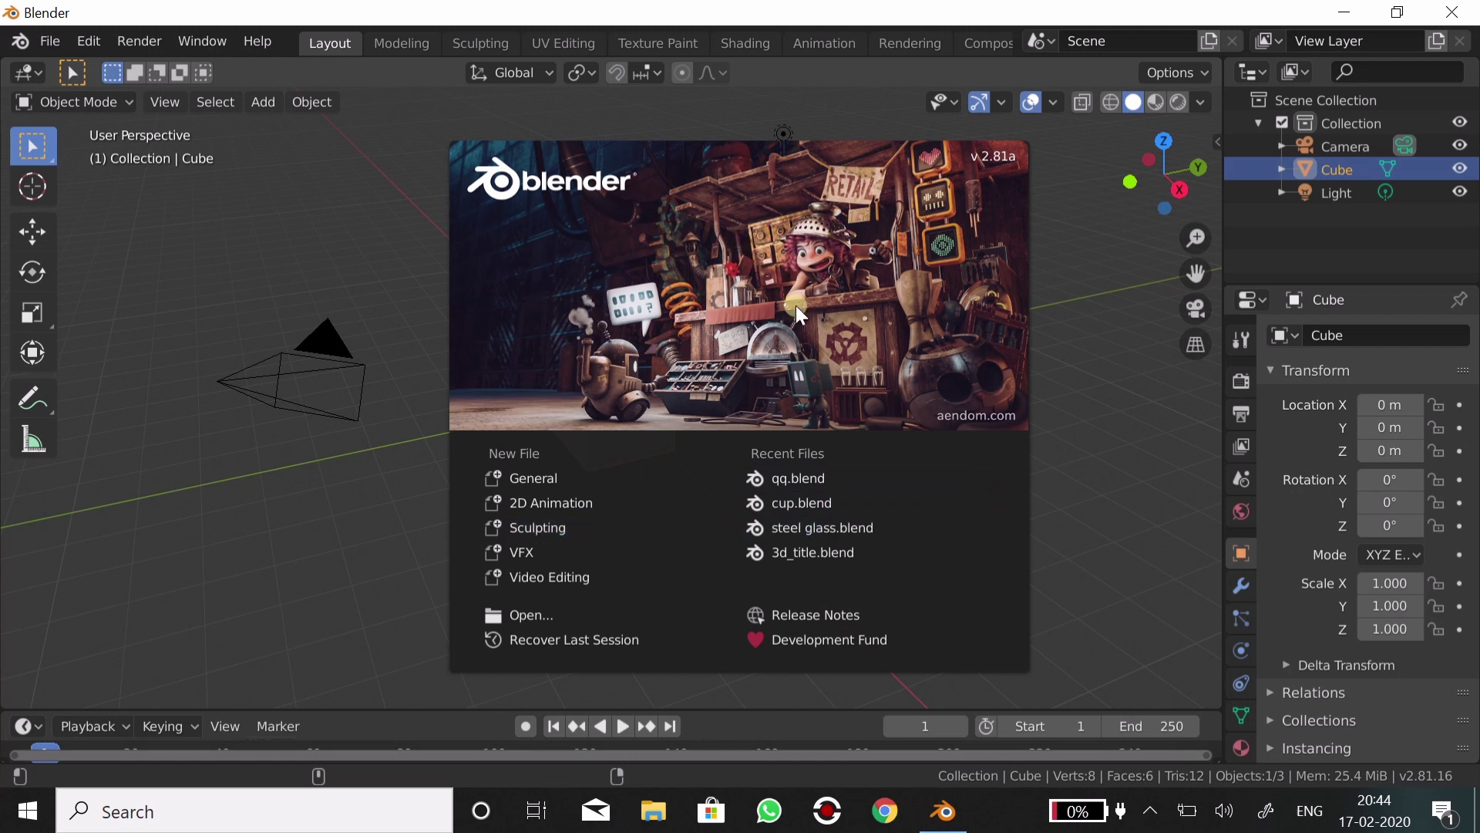
# - Close the welcome splash and delete the default cube, leaving only Camera and Light
pyautogui.click(783, 226)
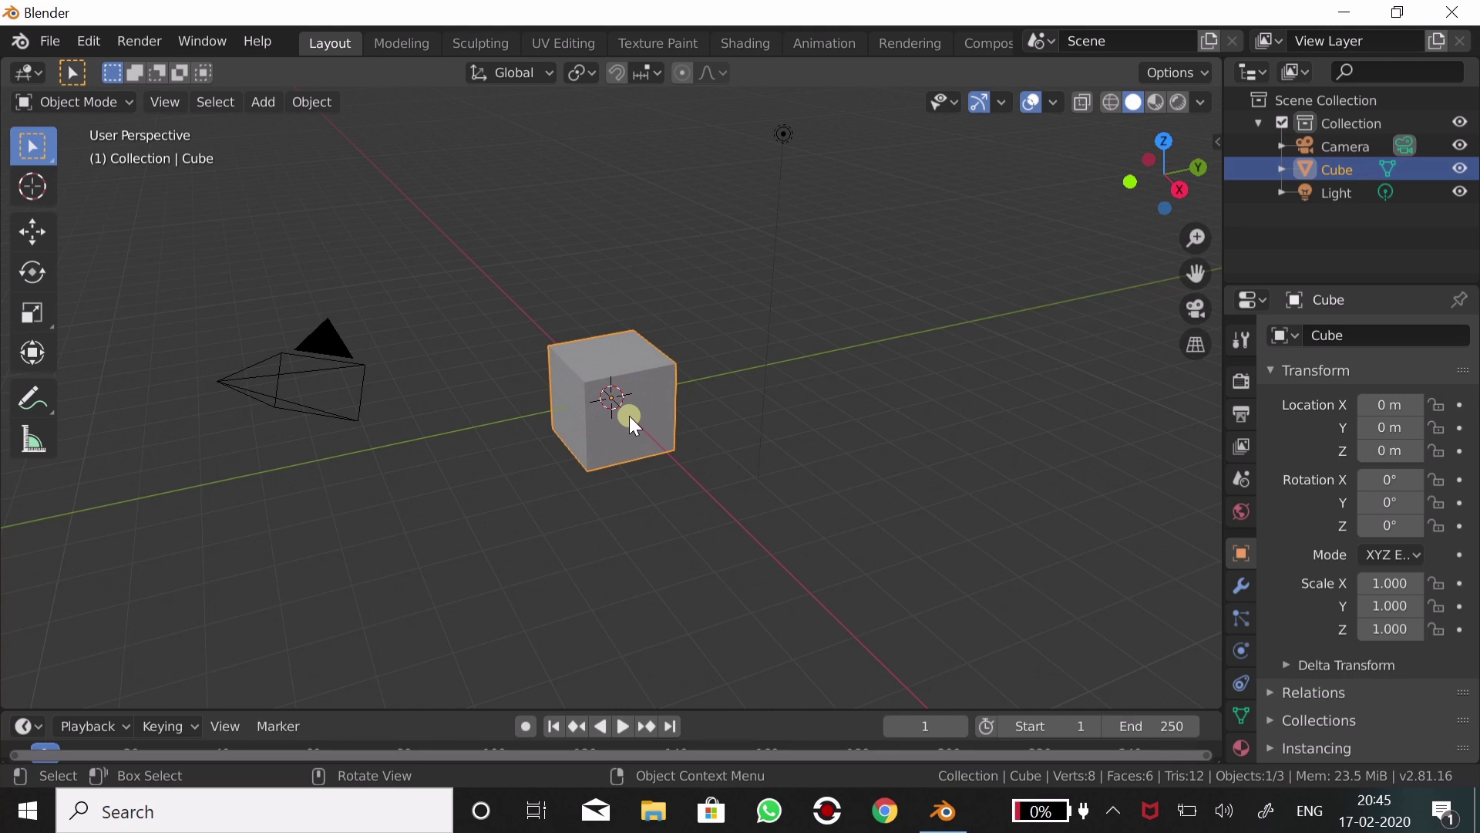
pyautogui.press('Delete')
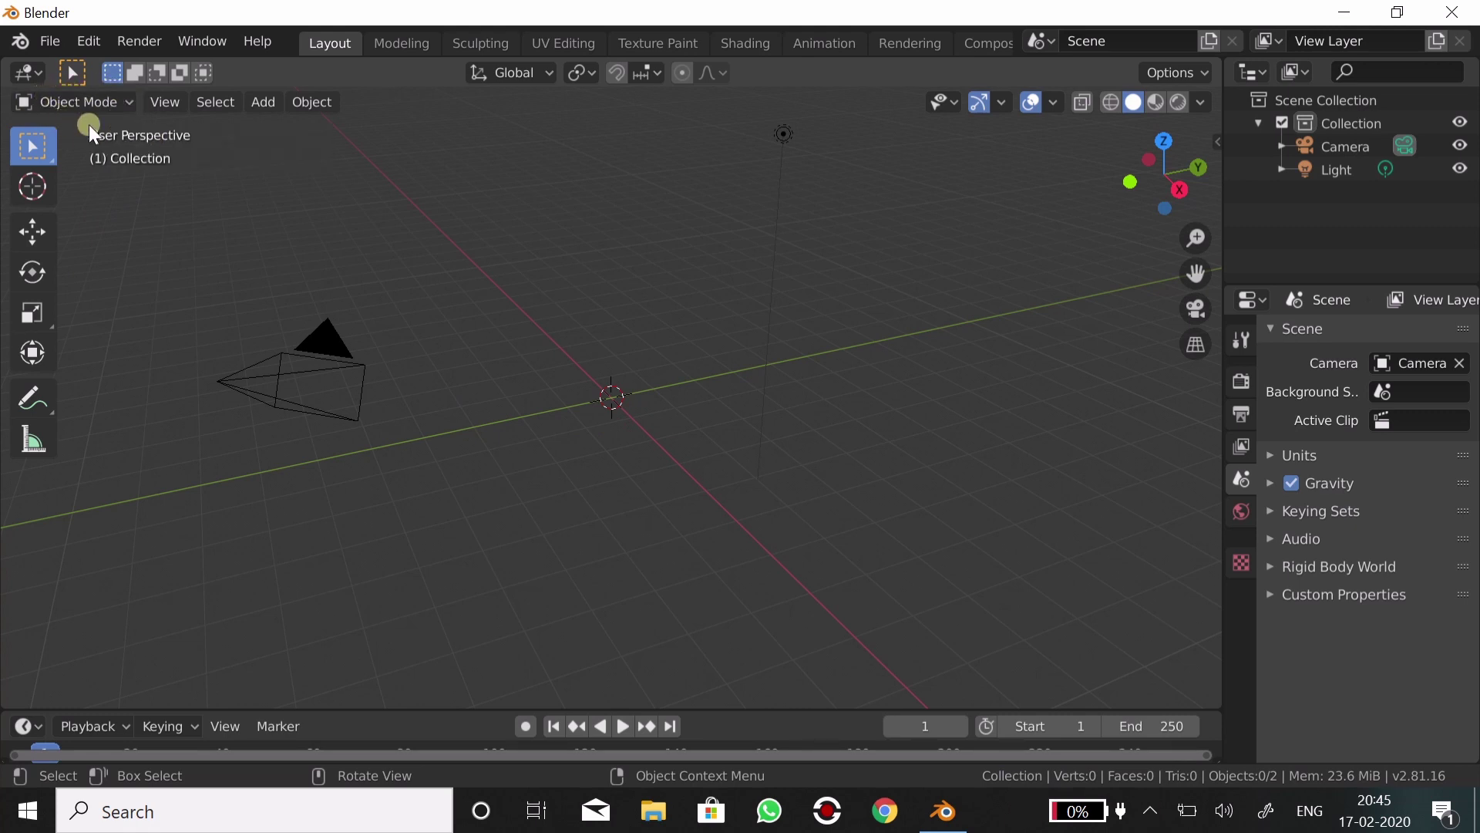
# - Add a 32-vertex Circle mesh at the world origin from Add > Mesh
pyautogui.click(264, 101)
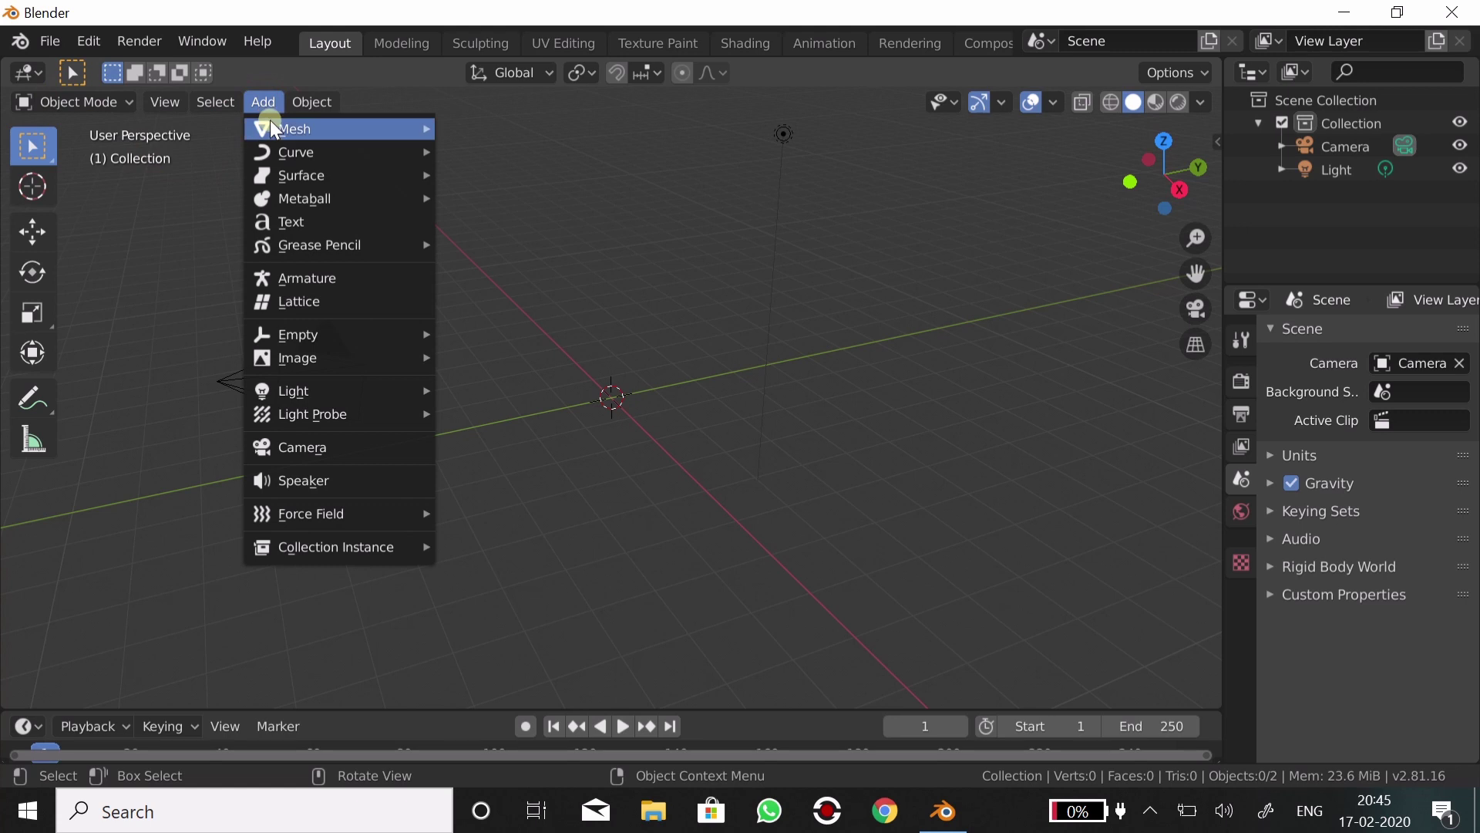
pyautogui.moveTo(270, 124)
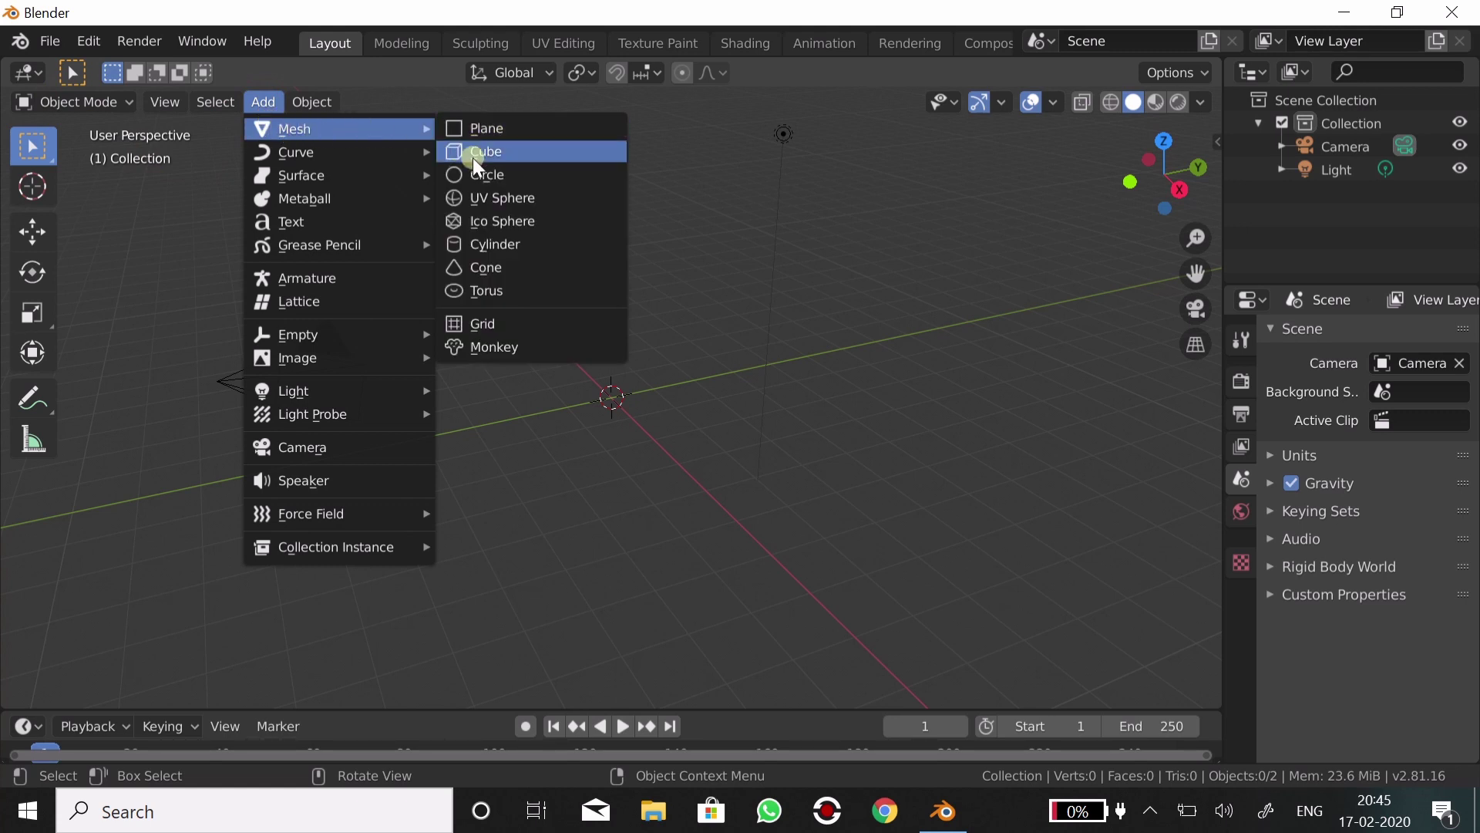
pyautogui.click(539, 178)
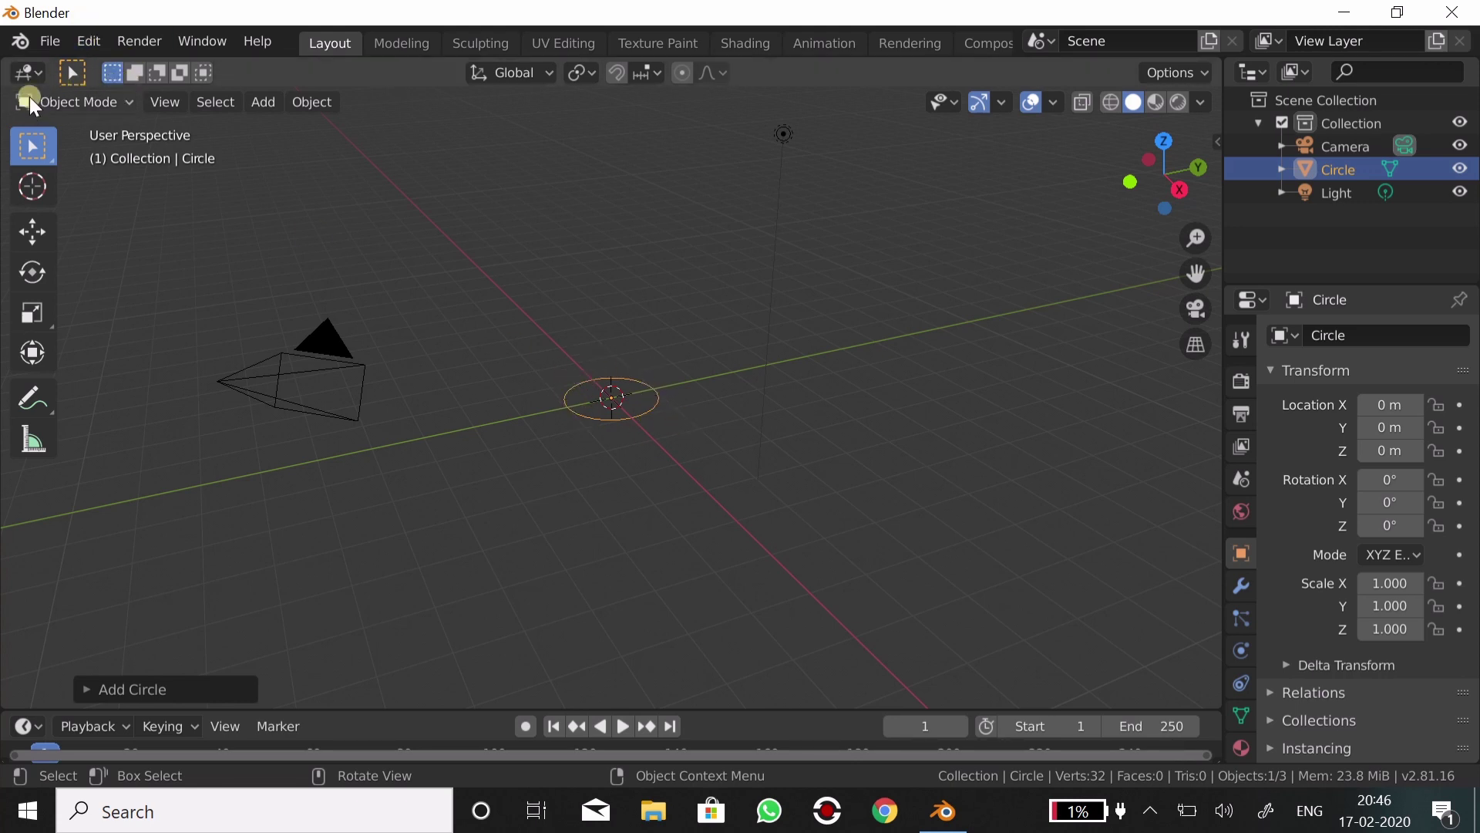
# - Switch the Circle from Object Mode to Edit Mode
pyautogui.click(131, 105)
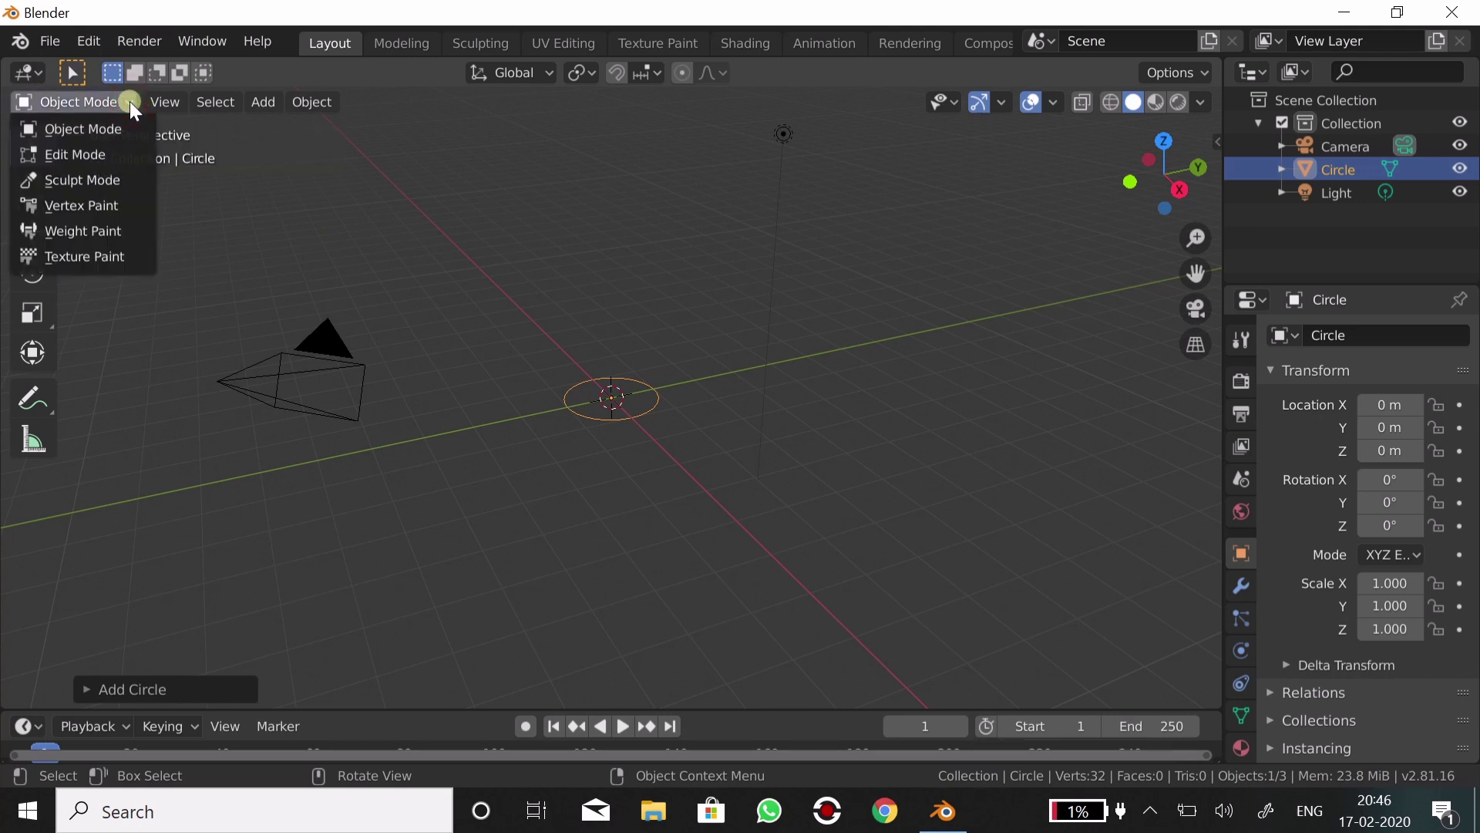
pyautogui.click(97, 150)
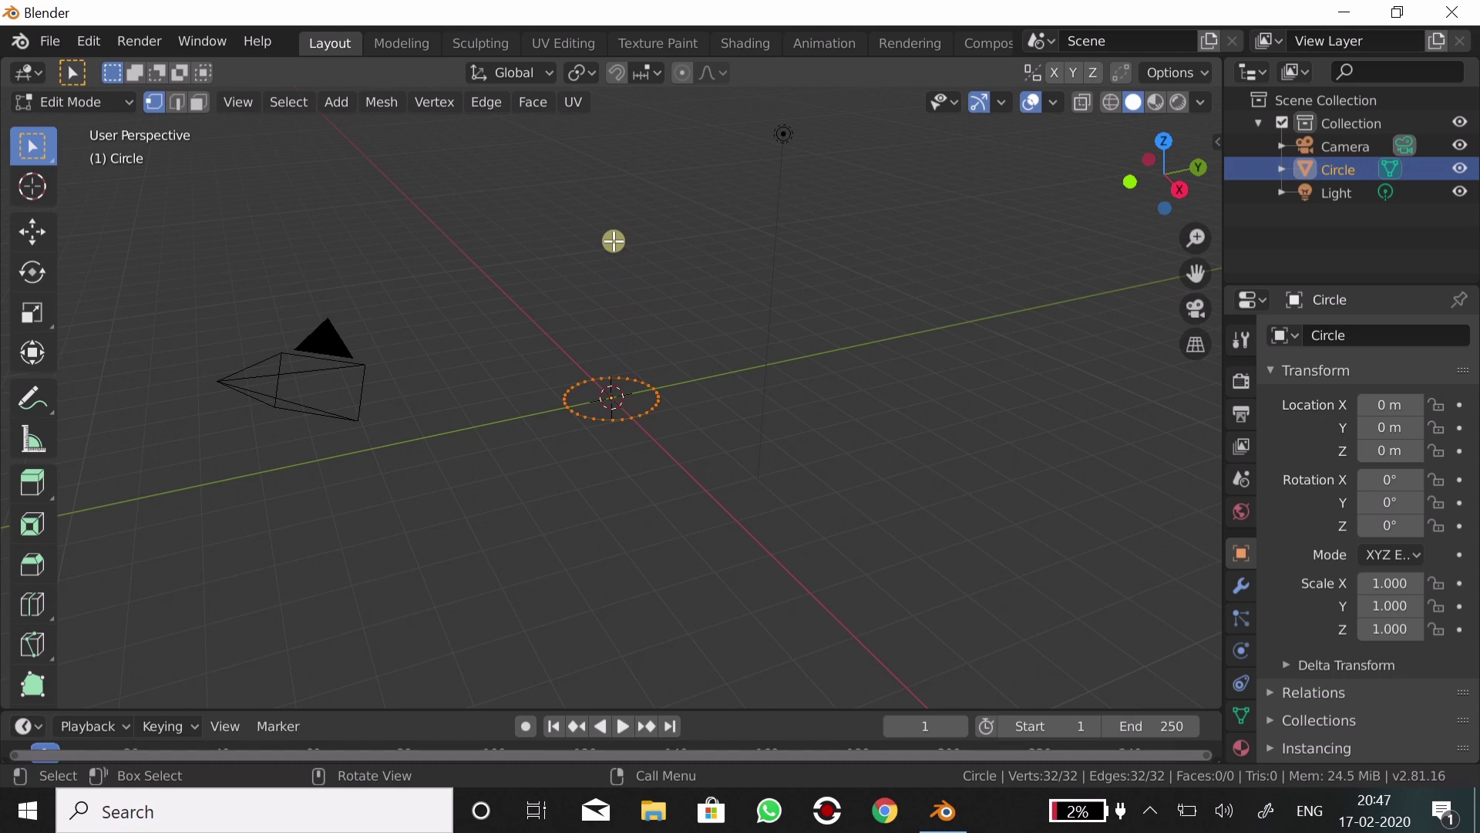
# - Extrude the circle 3 m along Z into an open-ended tube
pyautogui.write('ez')
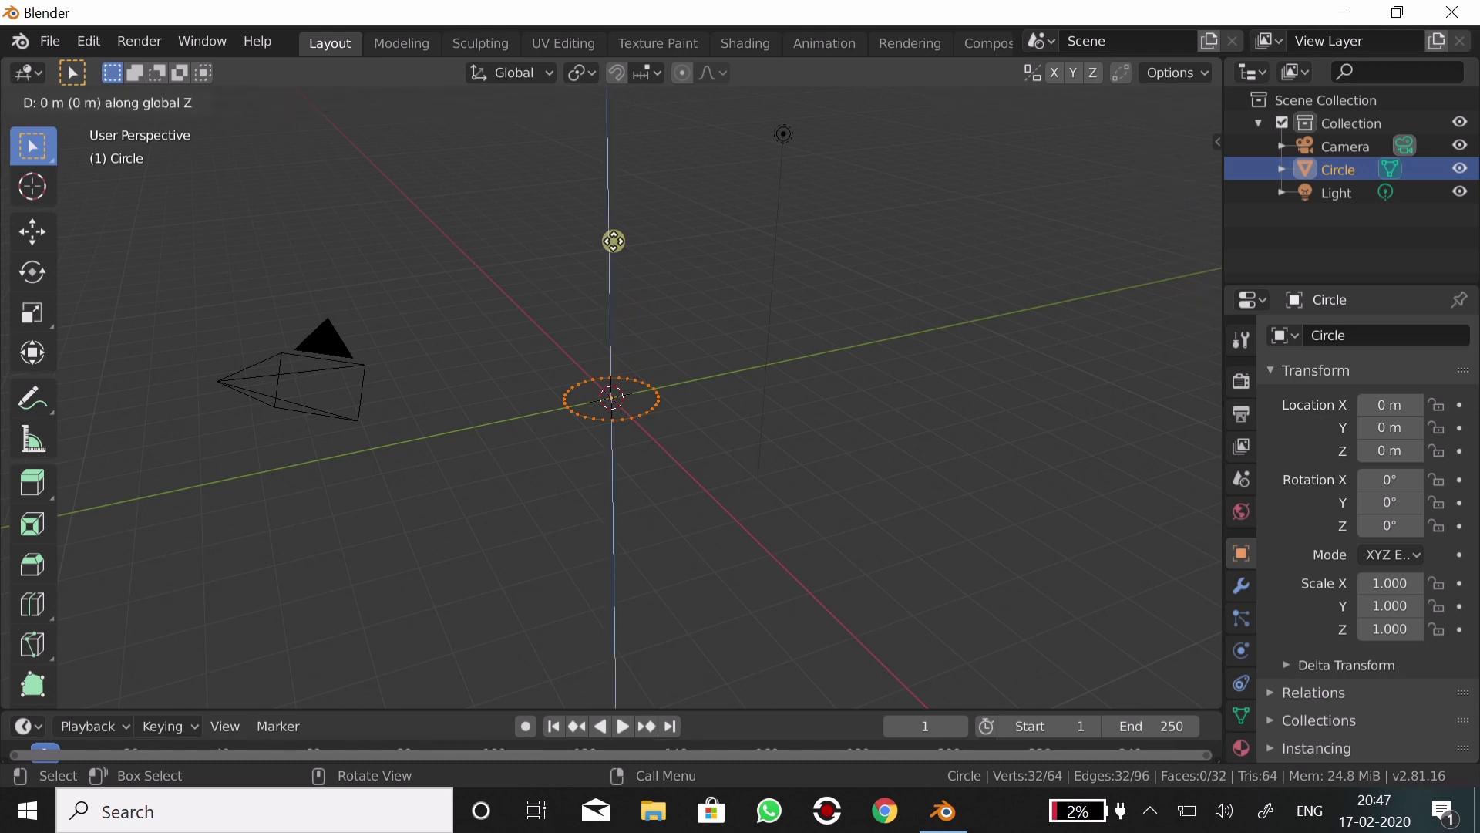
pyautogui.write('3')
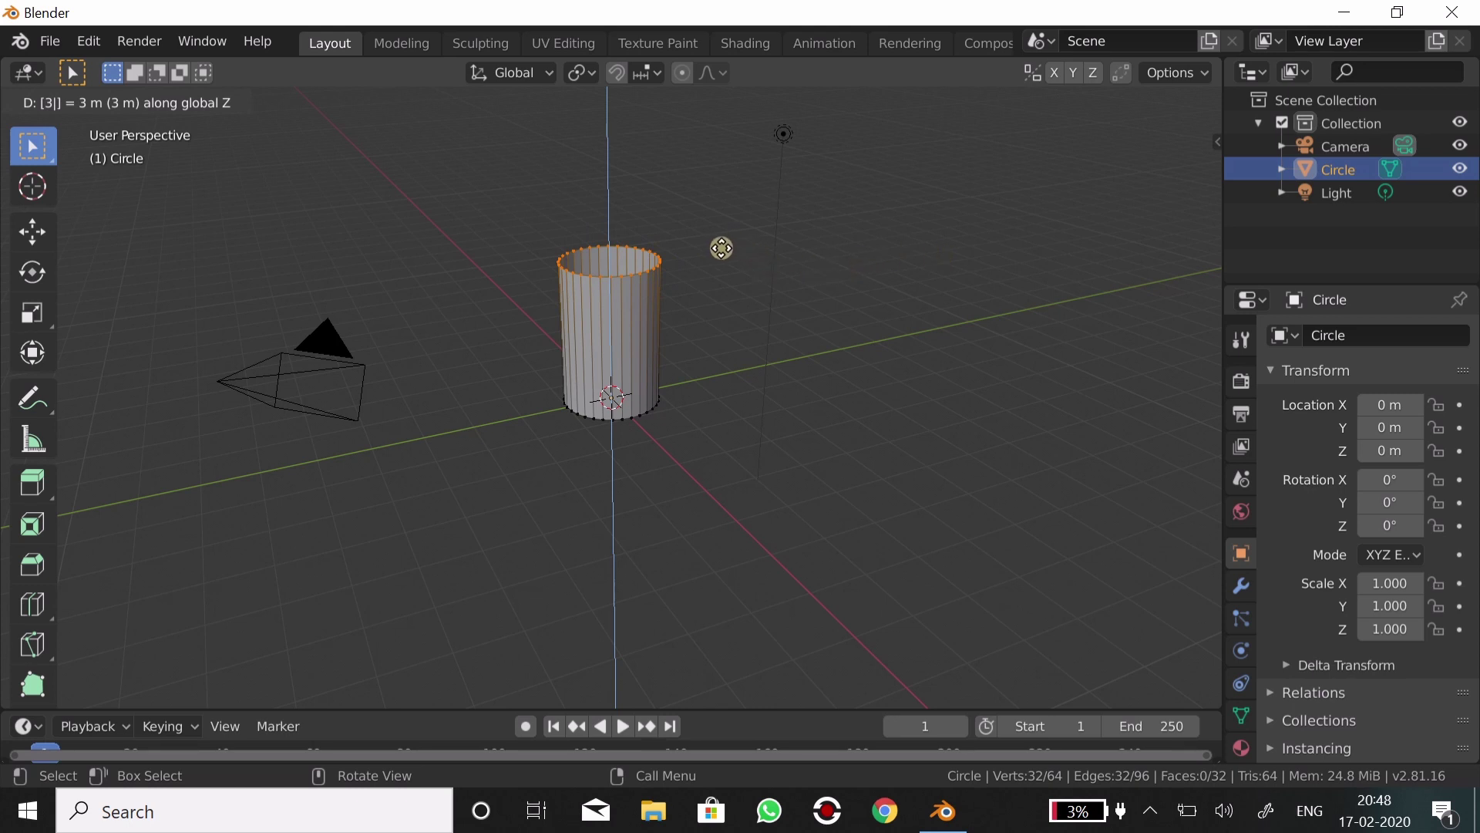
pyautogui.press('Return')
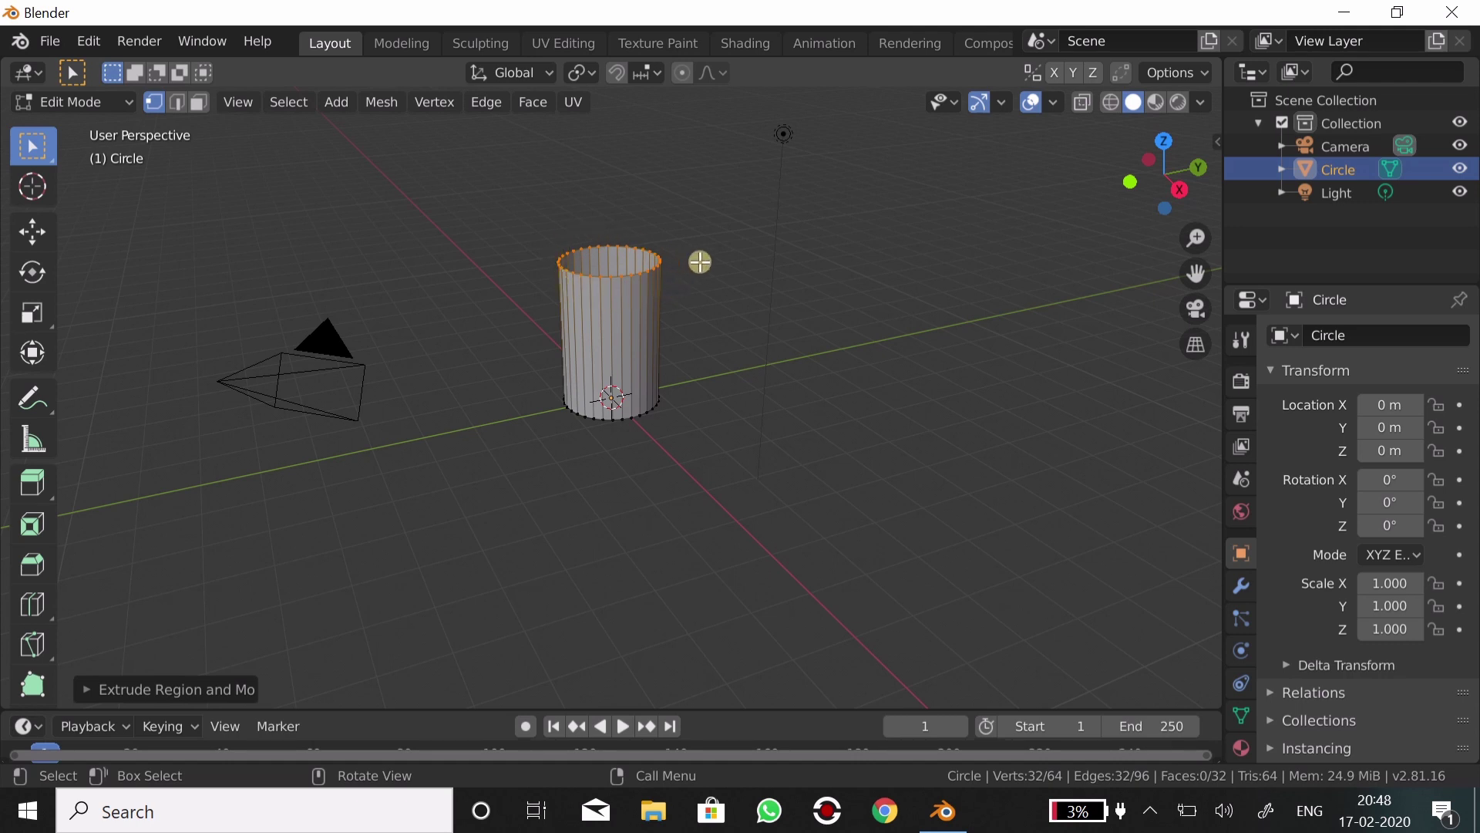
# - Scale the tube's top ring outward by 1.3933 so the wall flares
pyautogui.press('s')
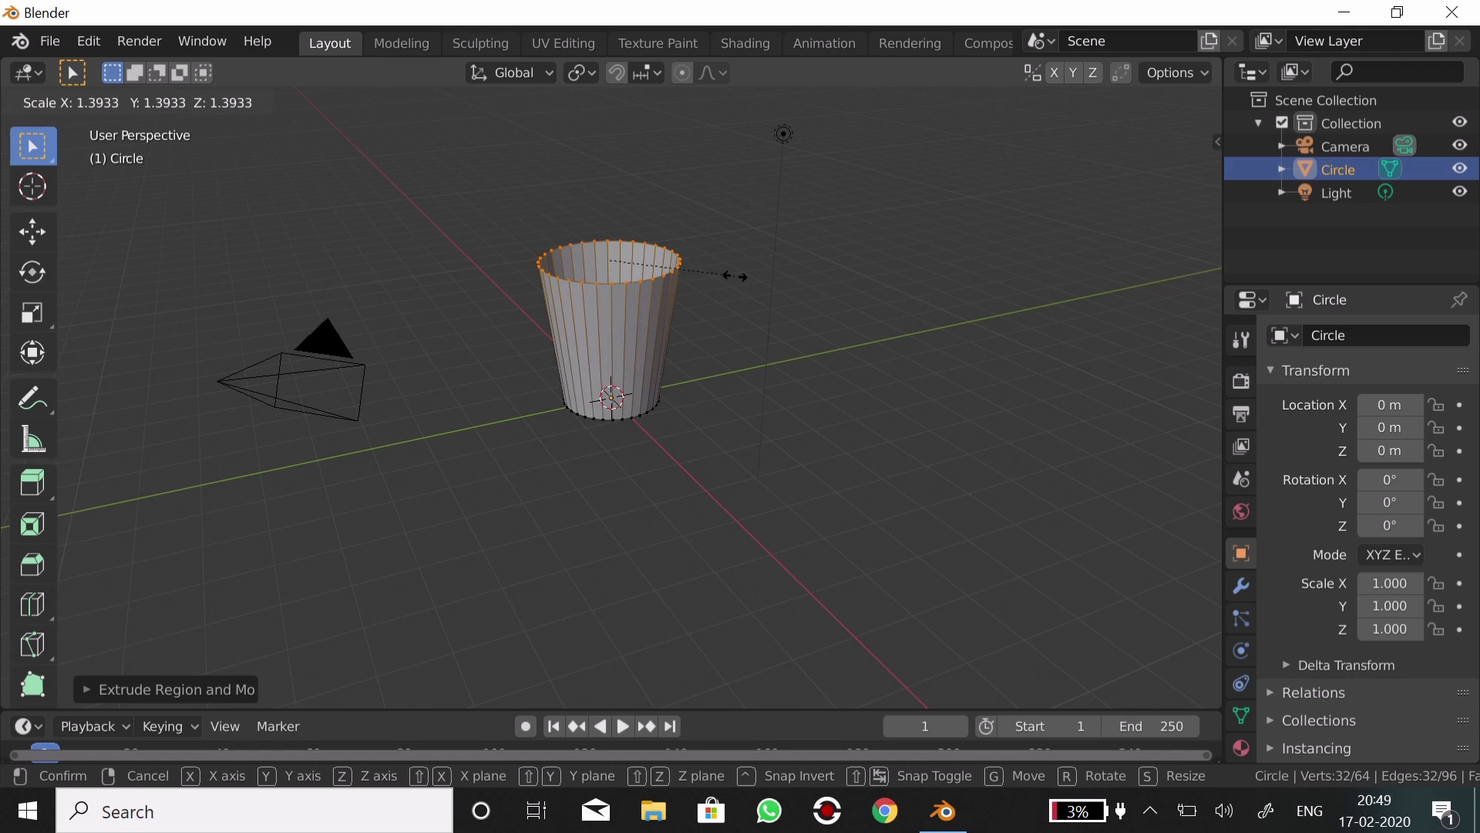
pyautogui.click(734, 276)
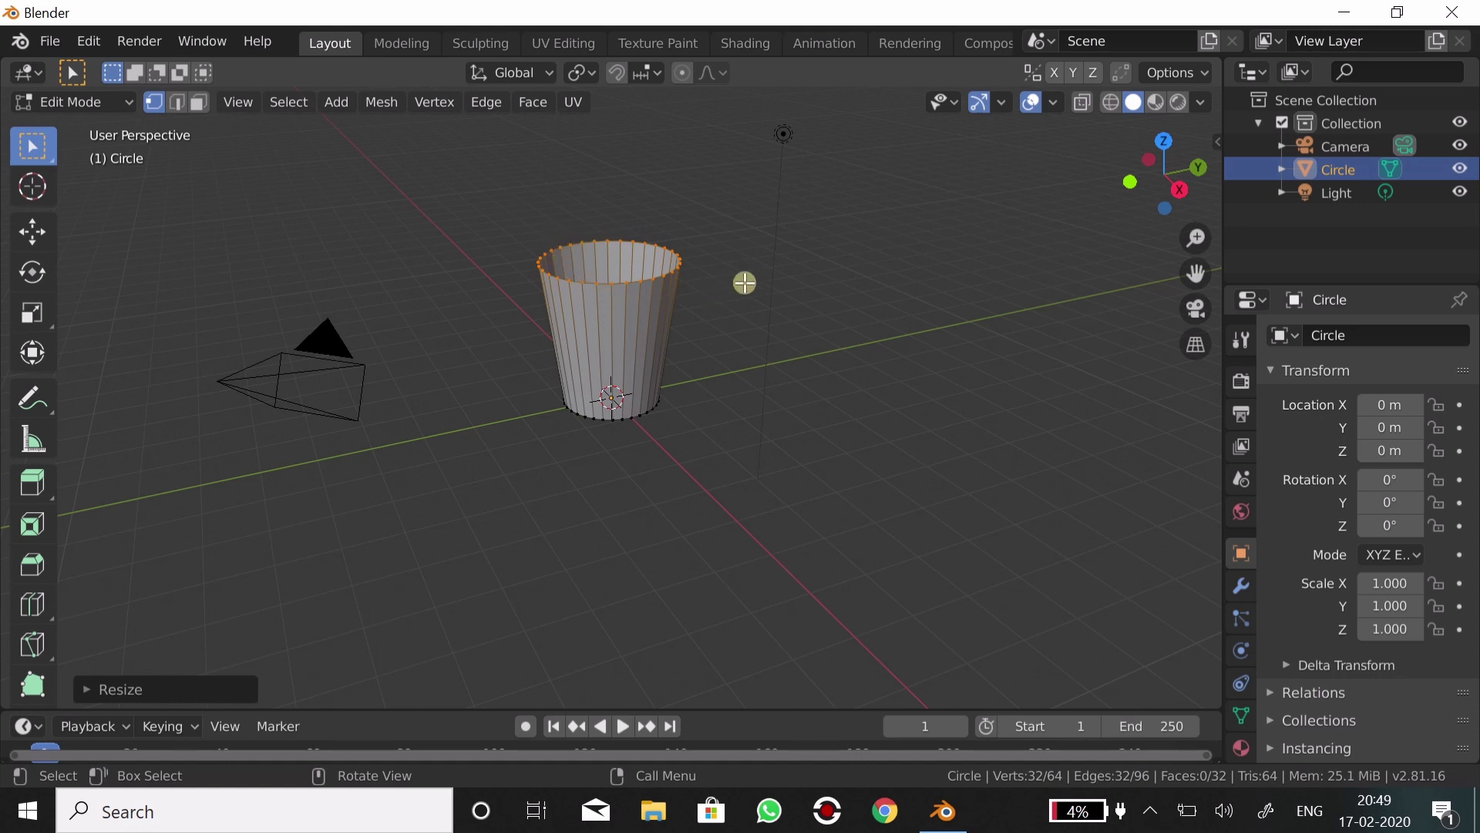
# - Extrude the top ring again, scale it to 1.2133 for a lip, and deselect it
pyautogui.press('e')
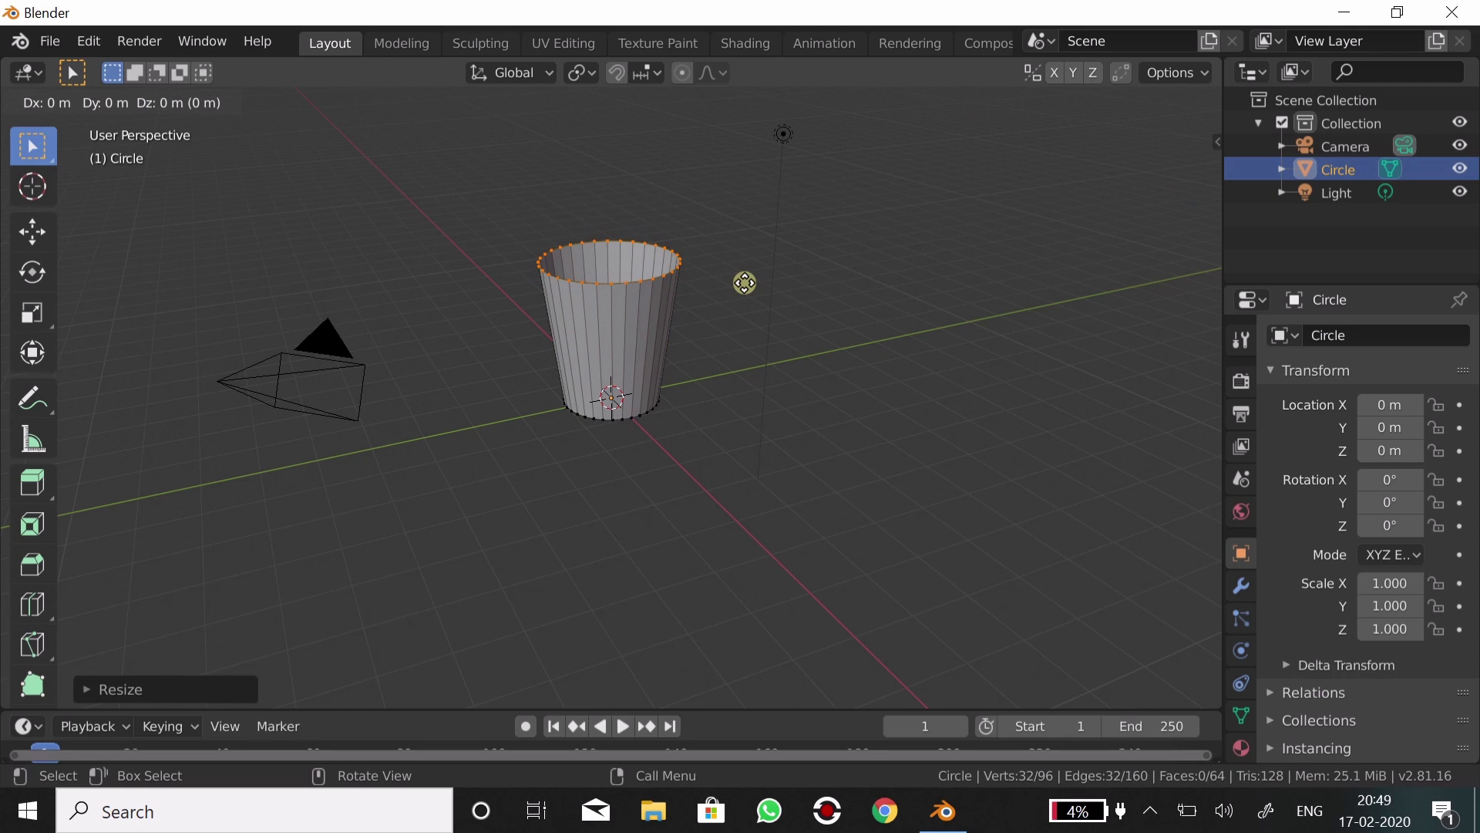
pyautogui.press('s')
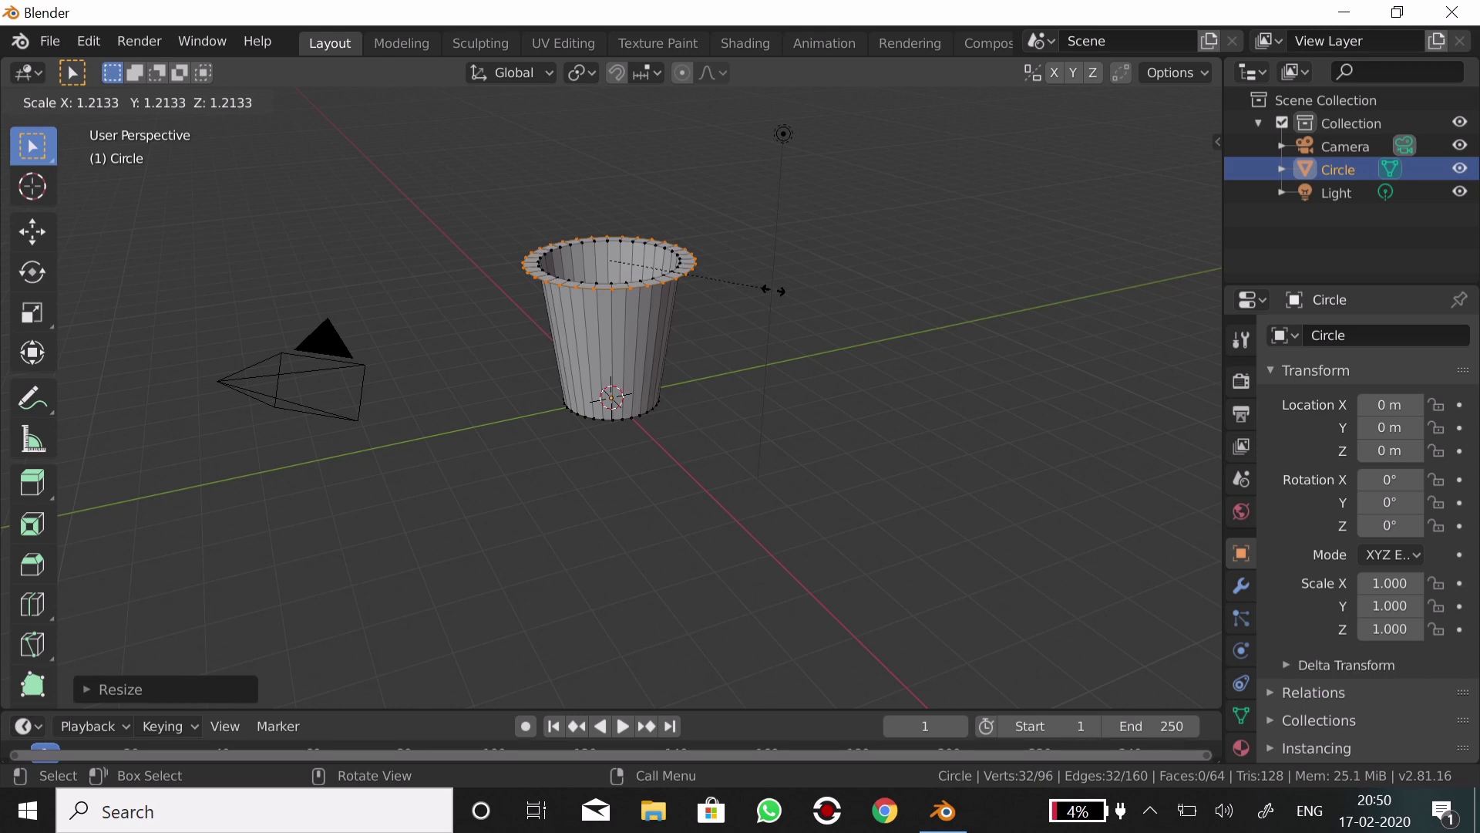
pyautogui.click(773, 290)
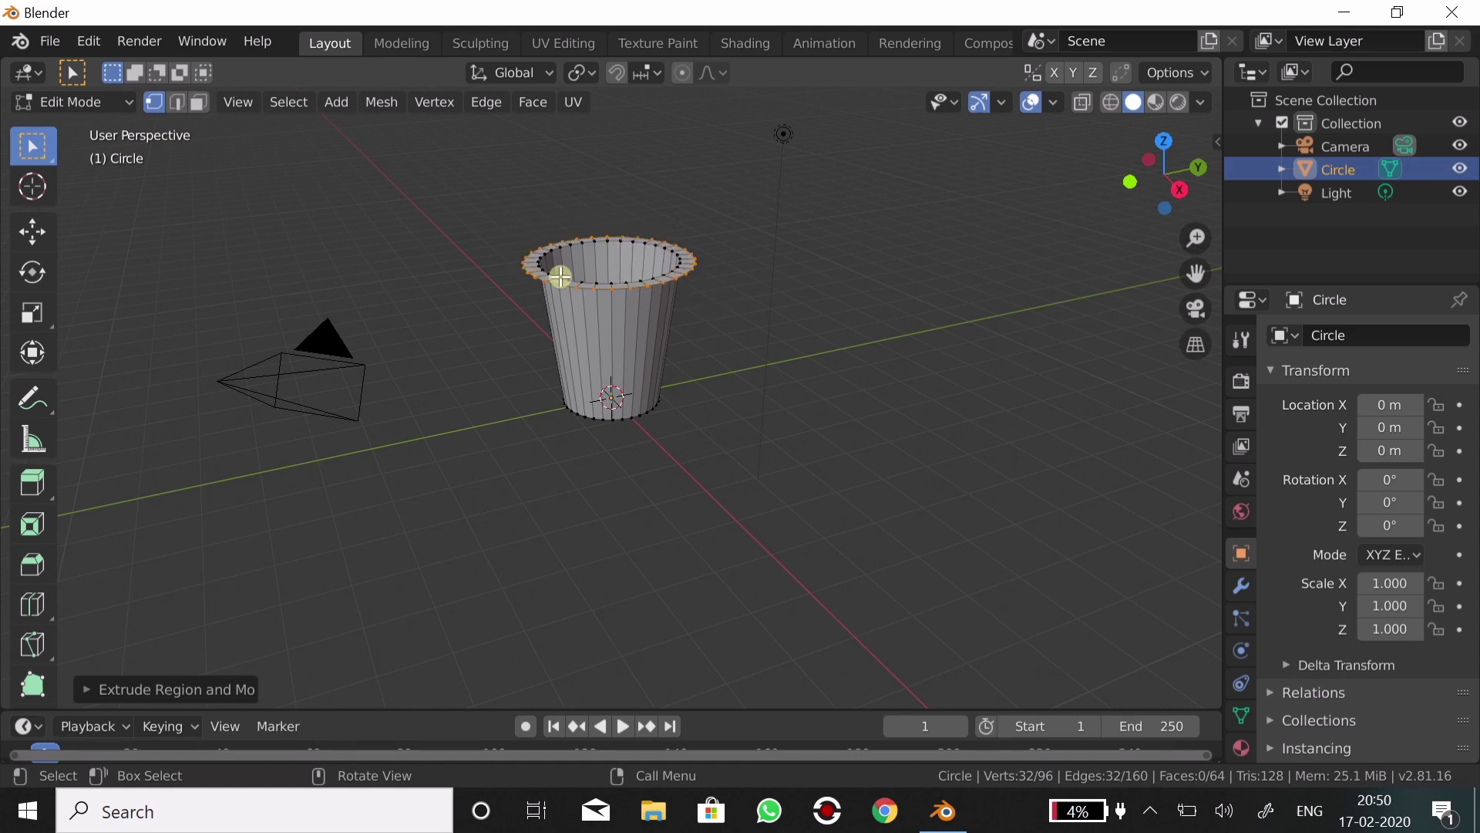
pyautogui.click(849, 260)
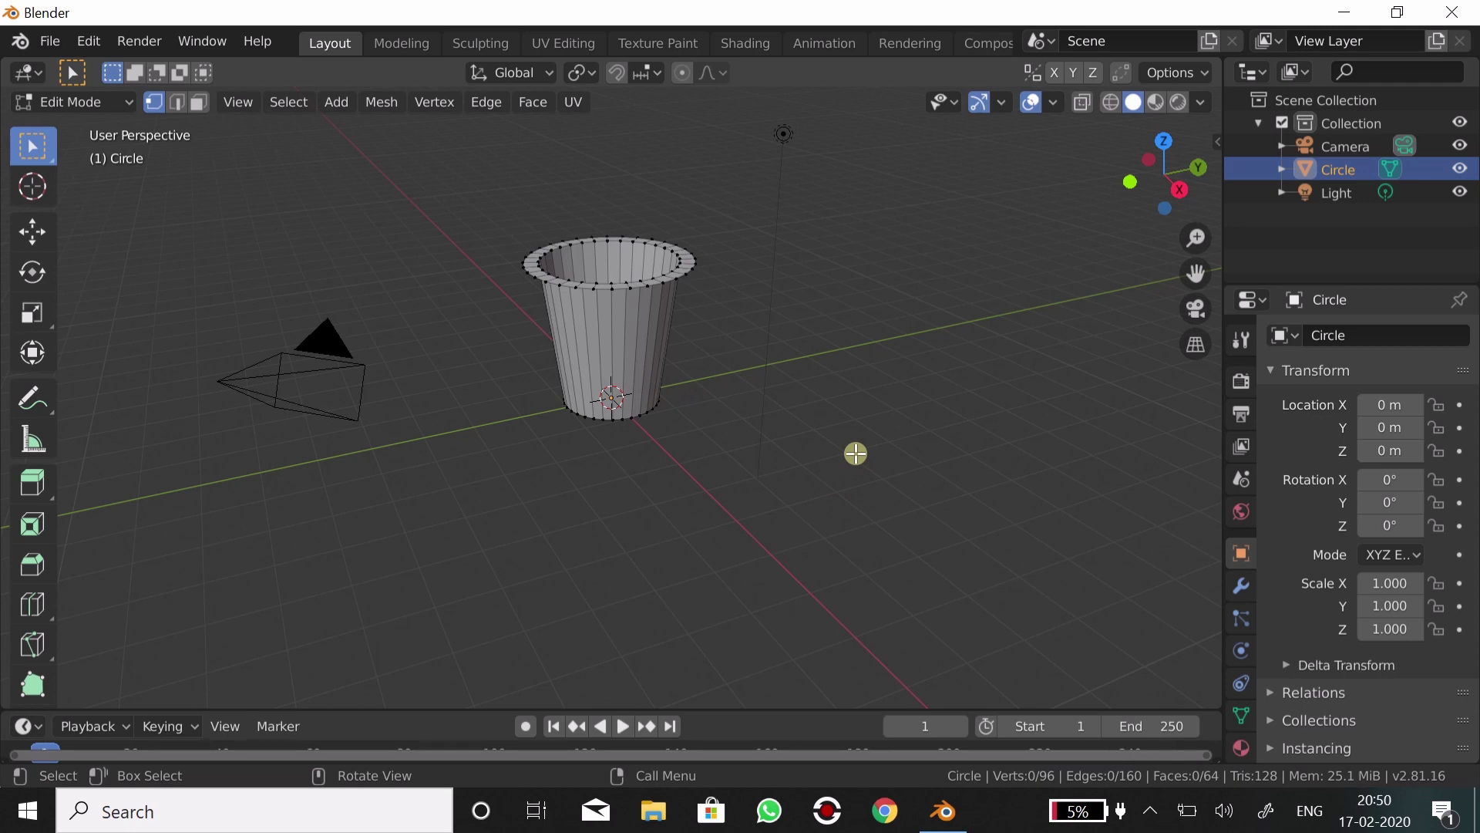
# - Orbit and zoom in to view the cup closer from the side, base visible
pyautogui.moveTo(856, 454); pyautogui.dragTo(702, 394, button='middle')
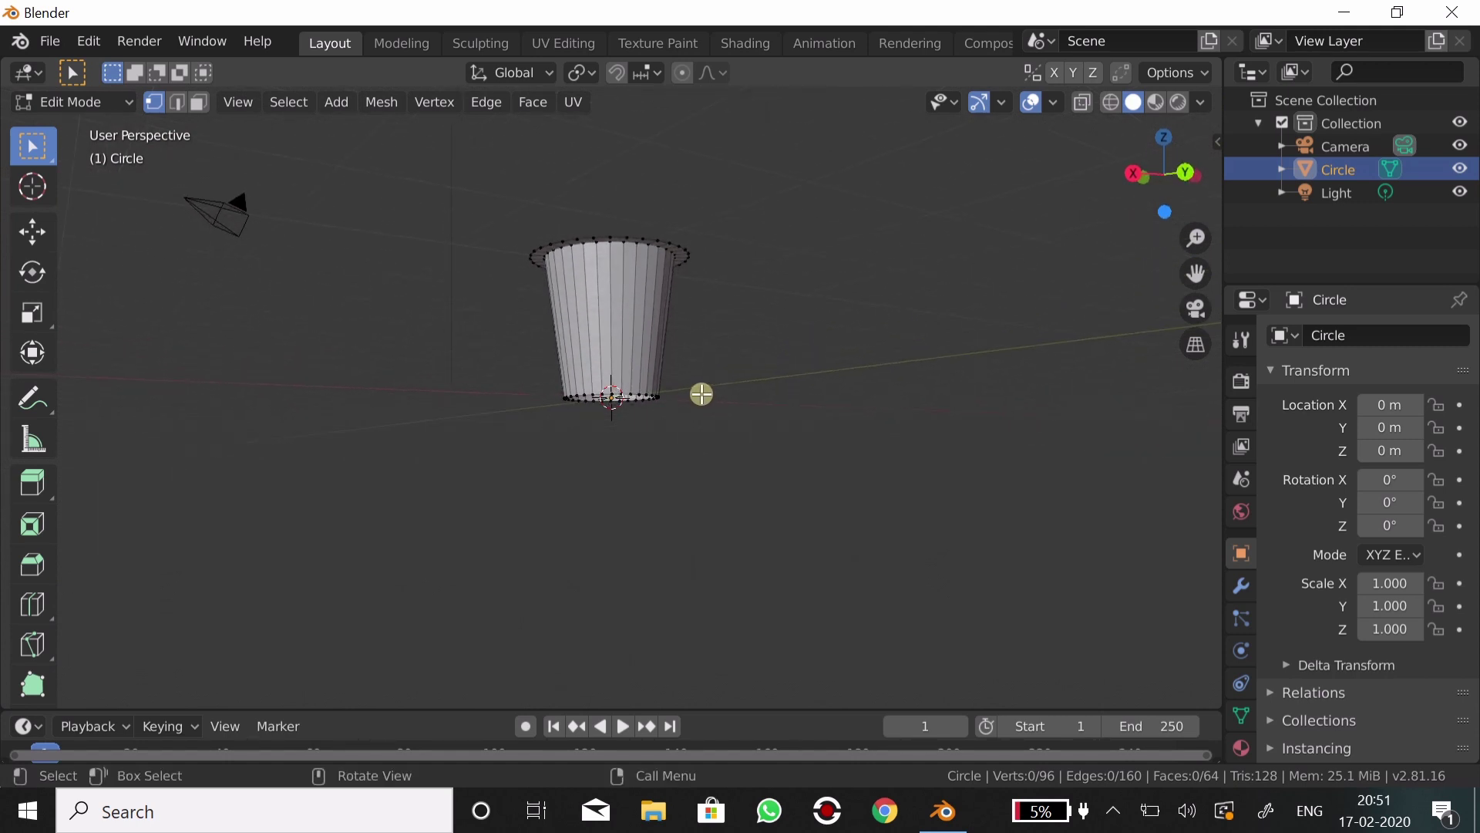
pyautogui.scroll(2, 702, 394)
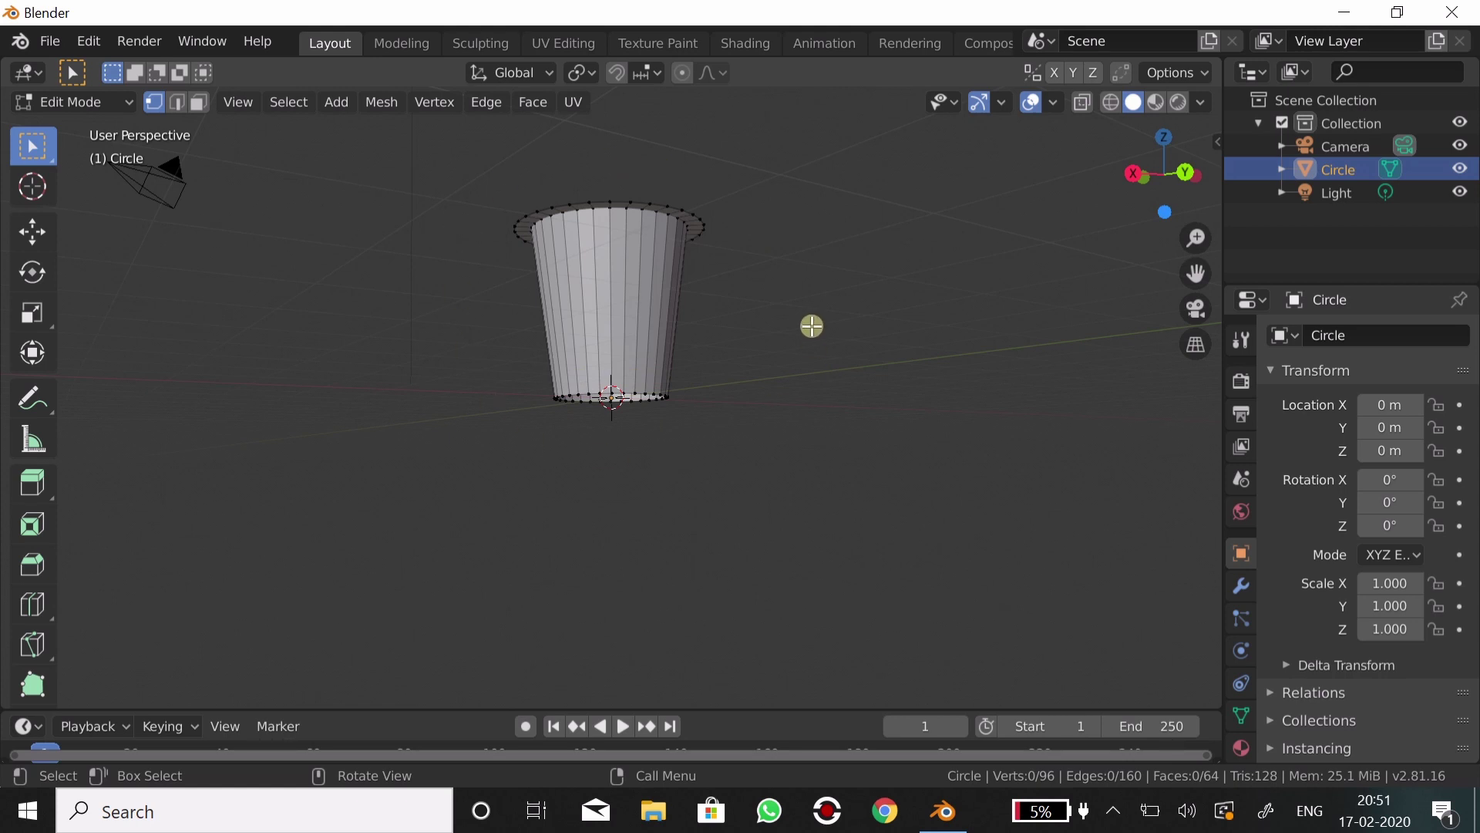
# - Box-select the cup's bottom vertex ring, fill it with a face, then deselect
pyautogui.press('a')
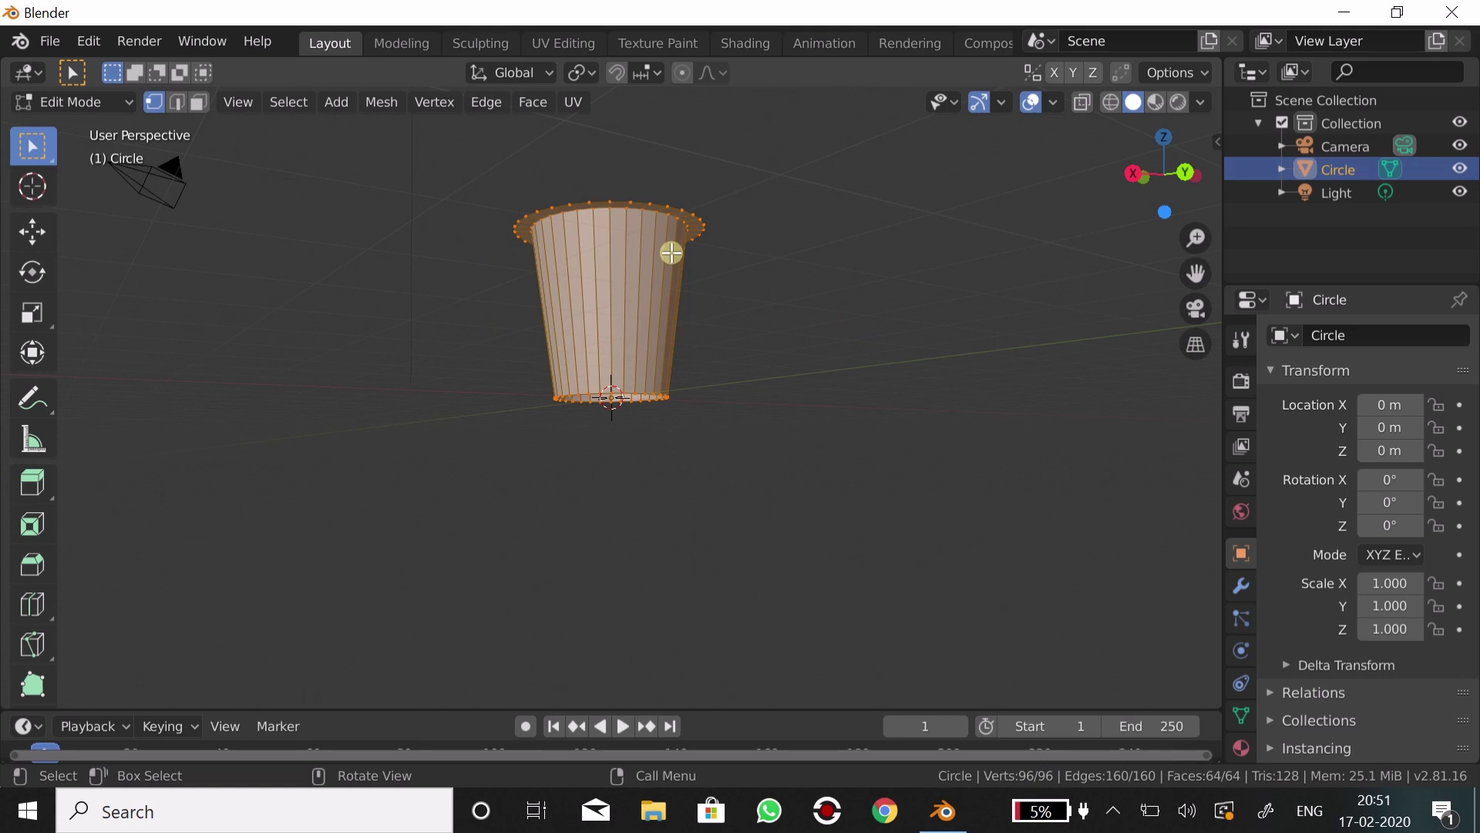
pyautogui.click(889, 265)
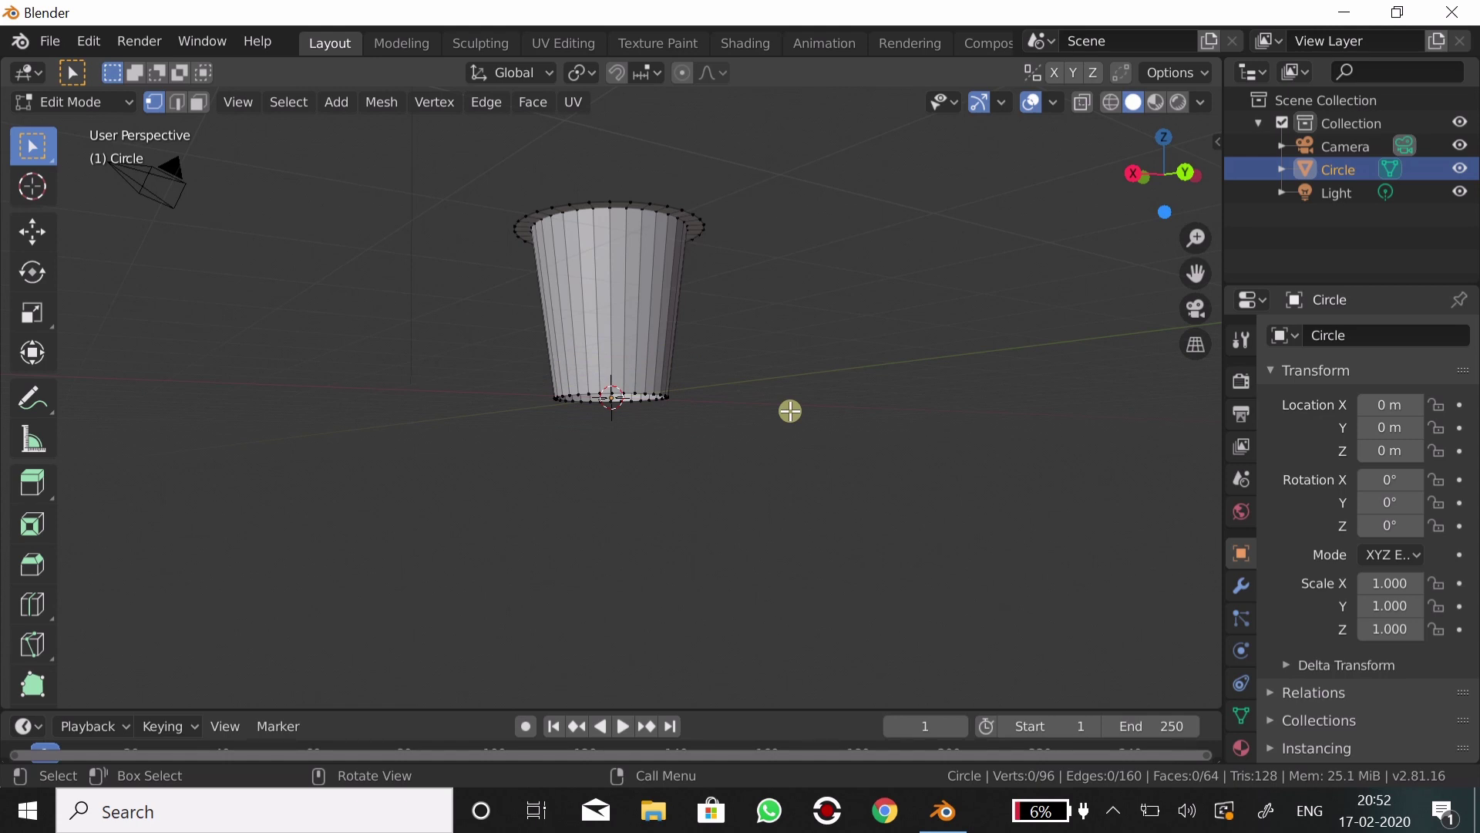
pyautogui.press('b')
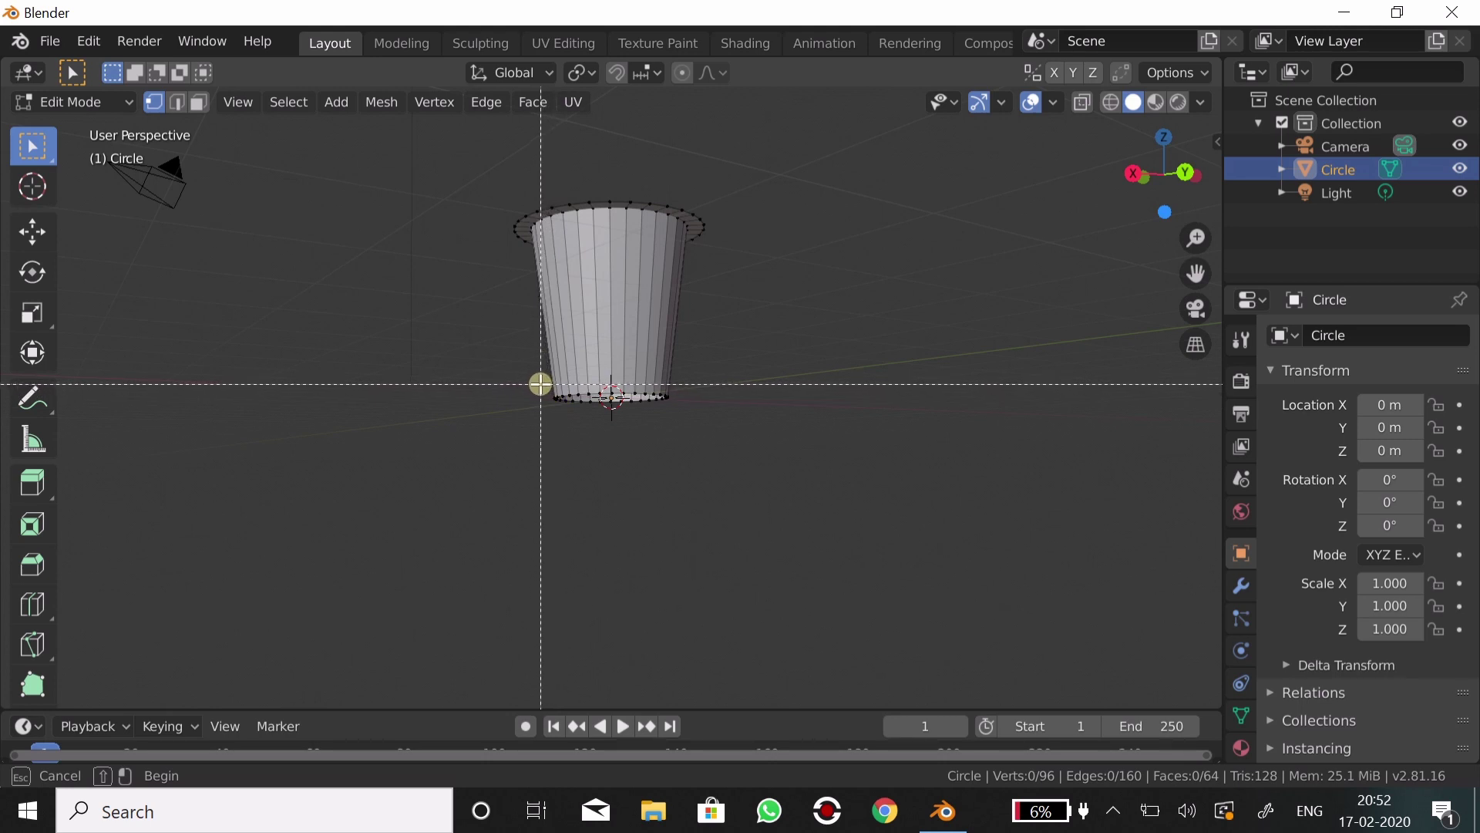
pyautogui.moveTo(541, 383); pyautogui.dragTo(685, 414)
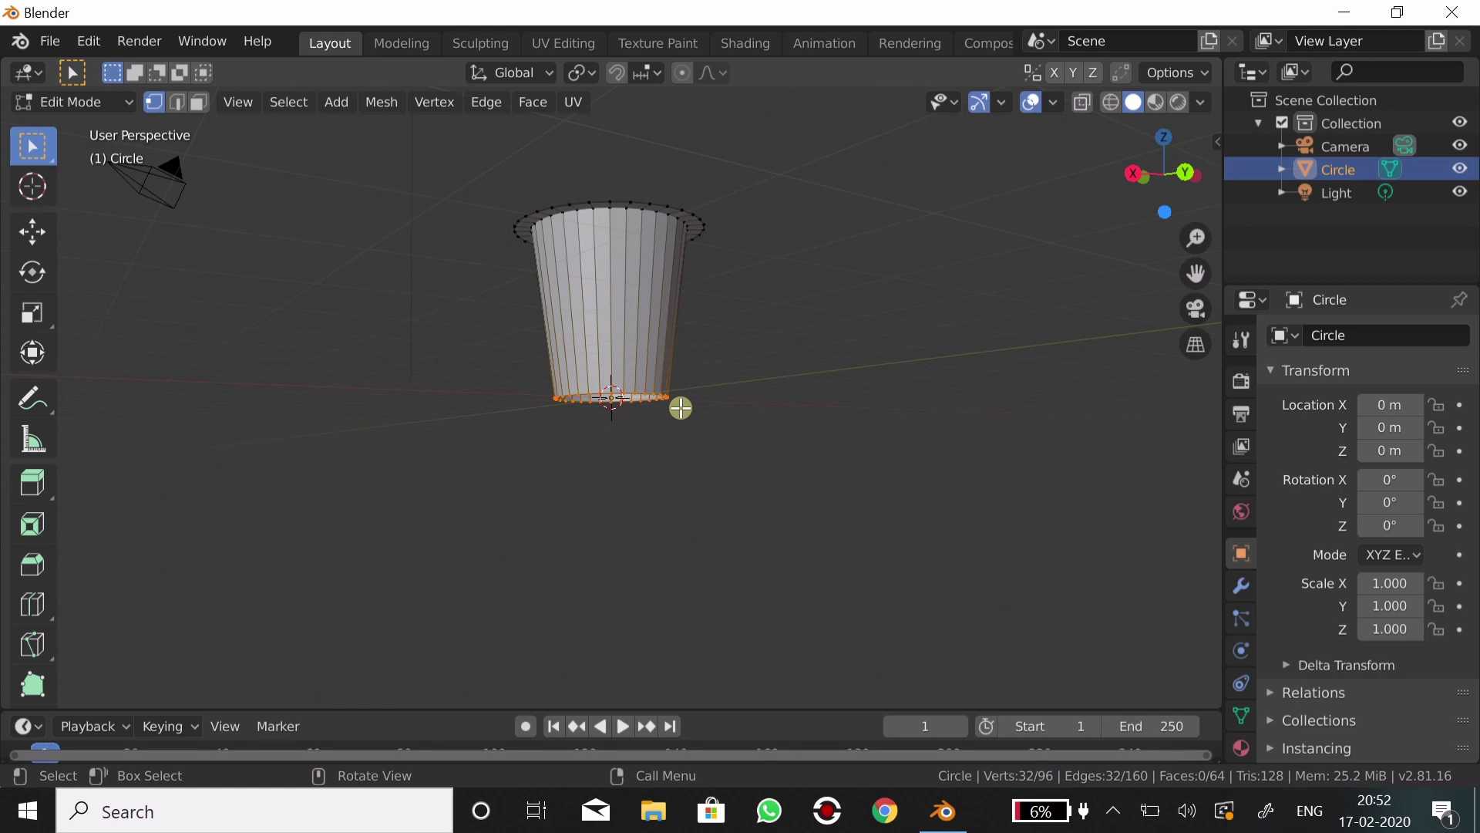
pyautogui.press('f')
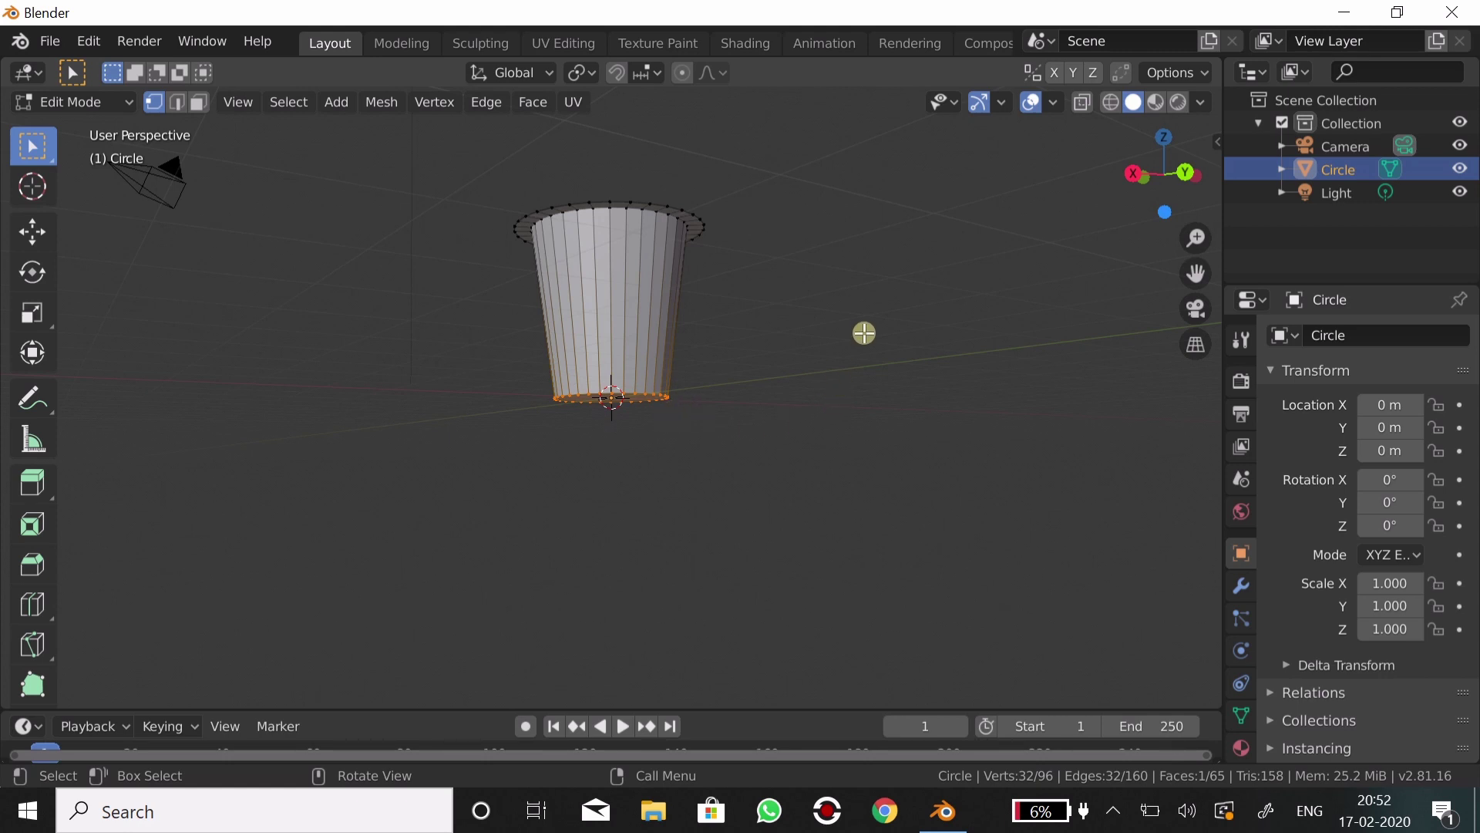
pyautogui.click(891, 262)
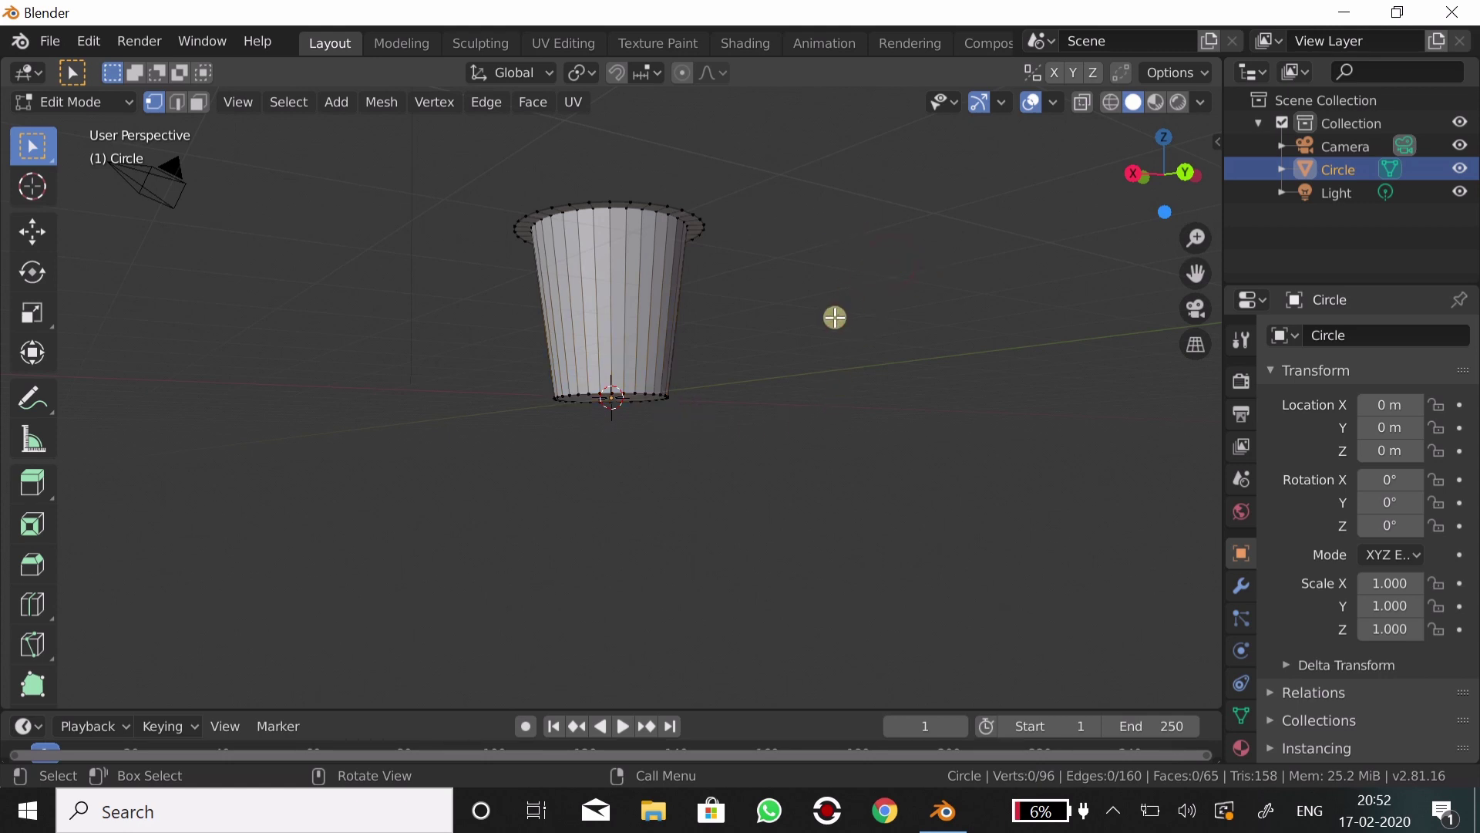
# - Orbit the view upward to look down into the cup's open top
pyautogui.moveTo(842, 284); pyautogui.dragTo(857, 358, button='middle')
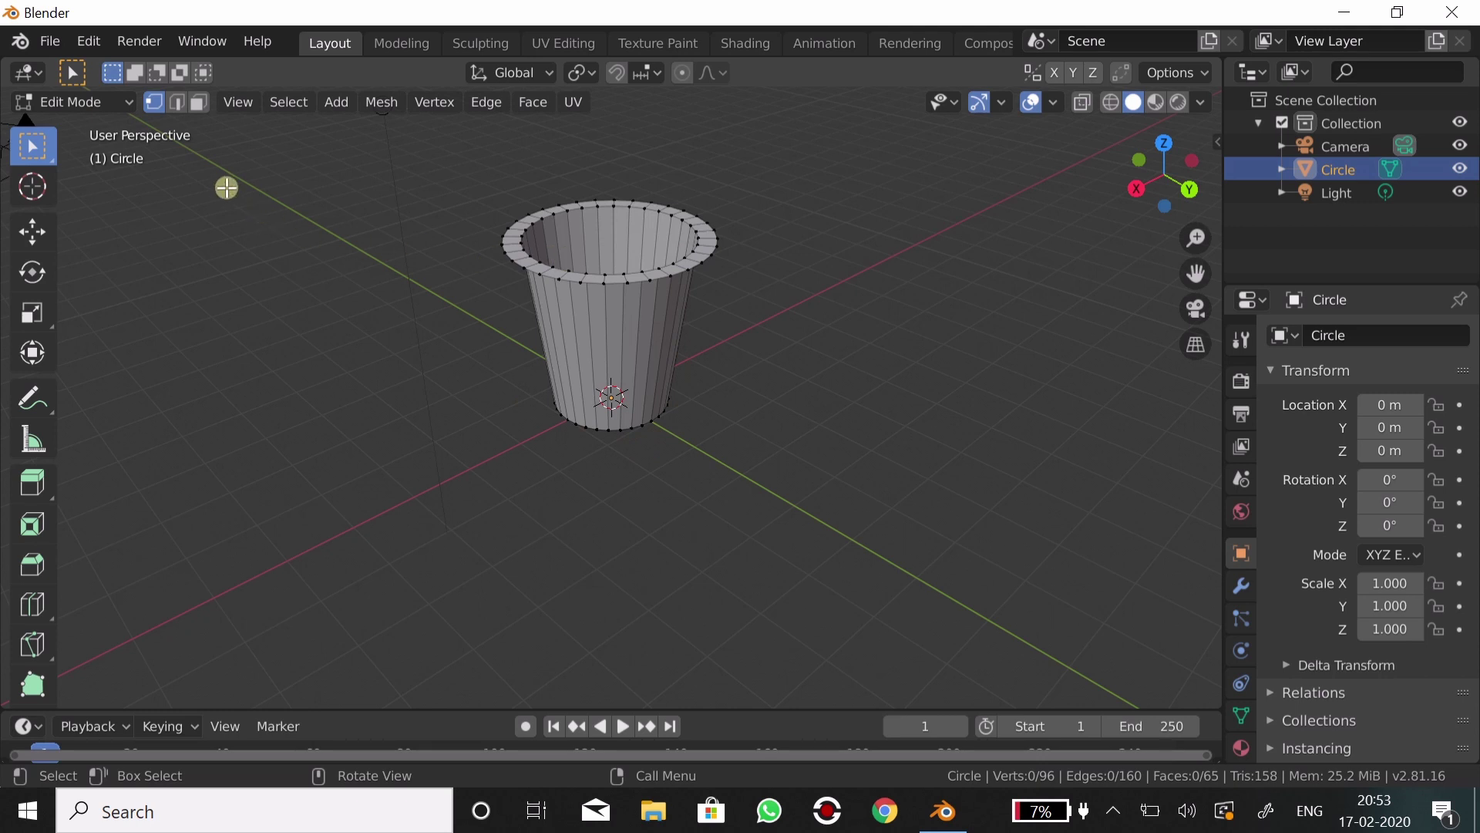
# - Leave Edit Mode so the finished 96-vertex cup is back in Object Mode
pyautogui.click(128, 103)
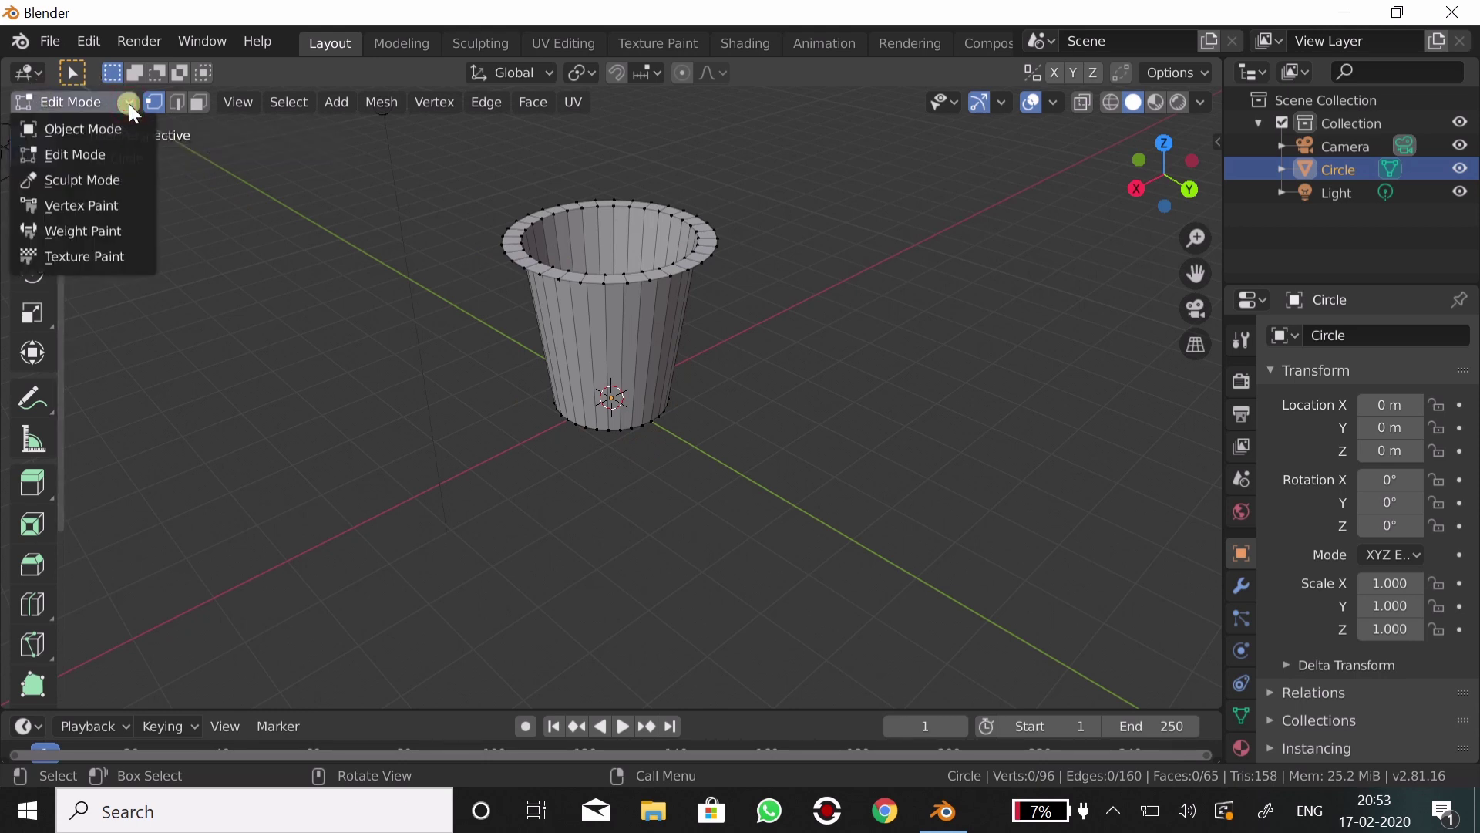
pyautogui.click(128, 104)
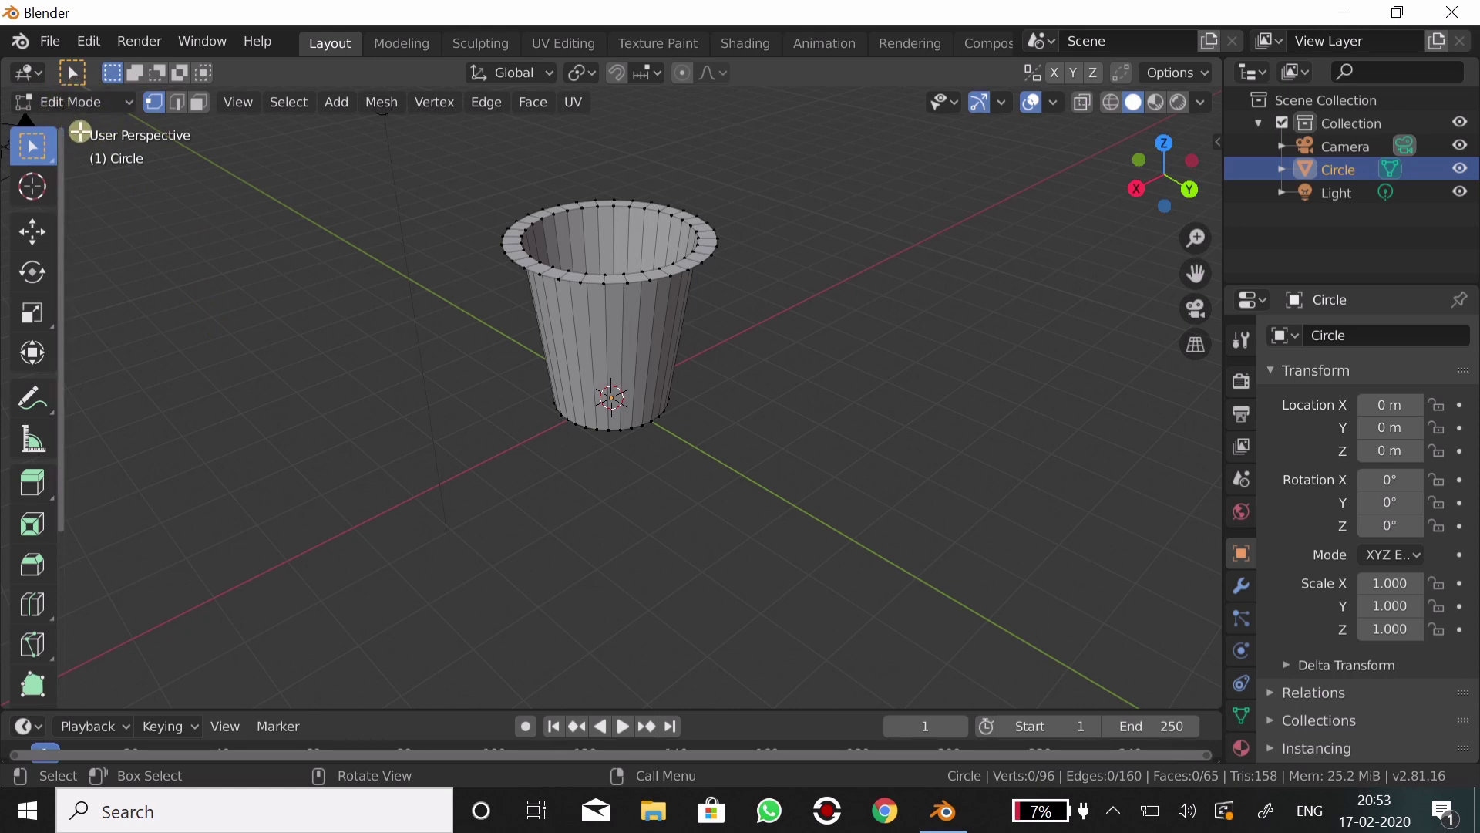
pyautogui.press('Tab')
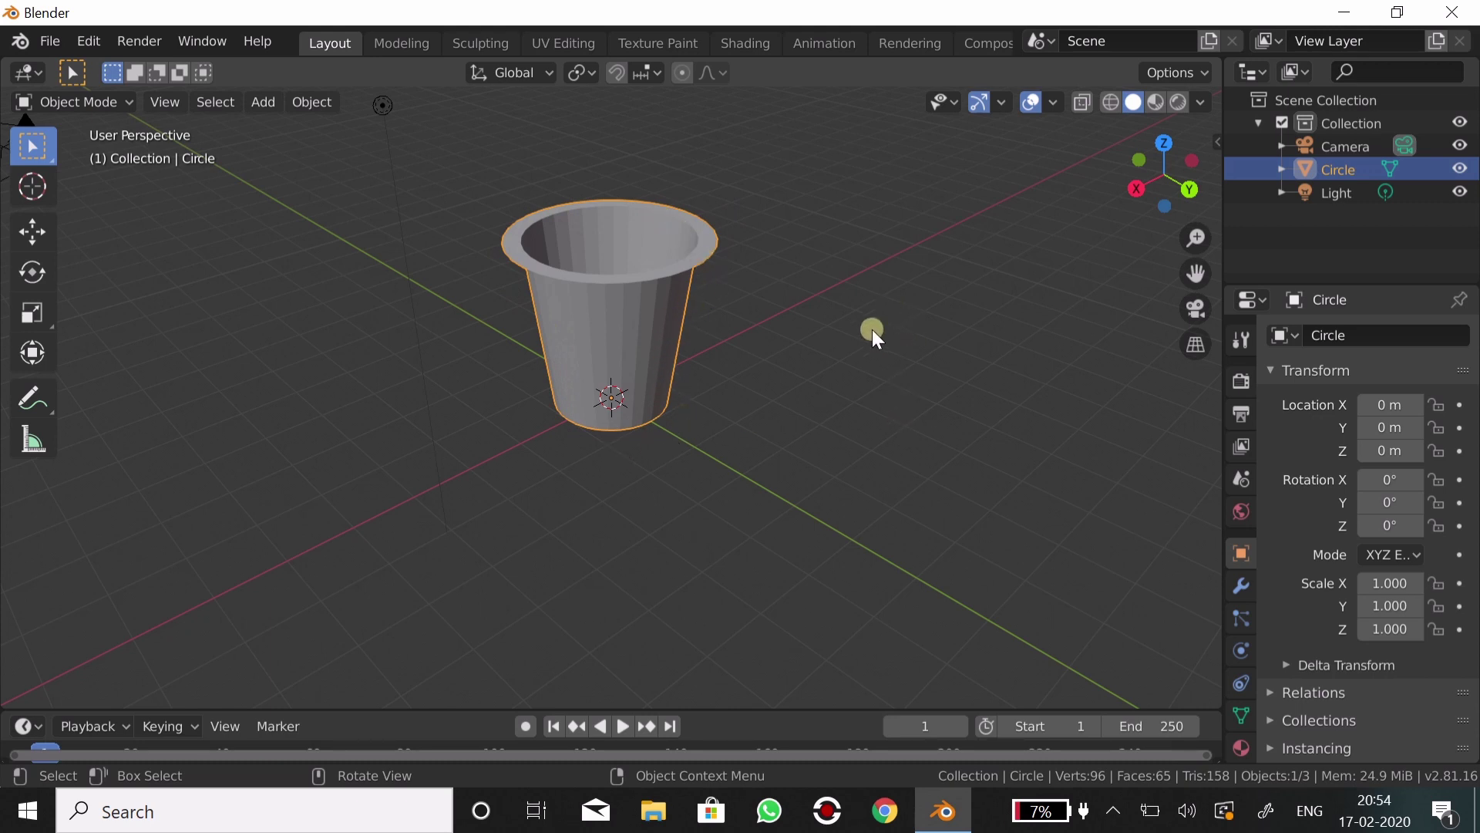
pyautogui.click(953, 338)
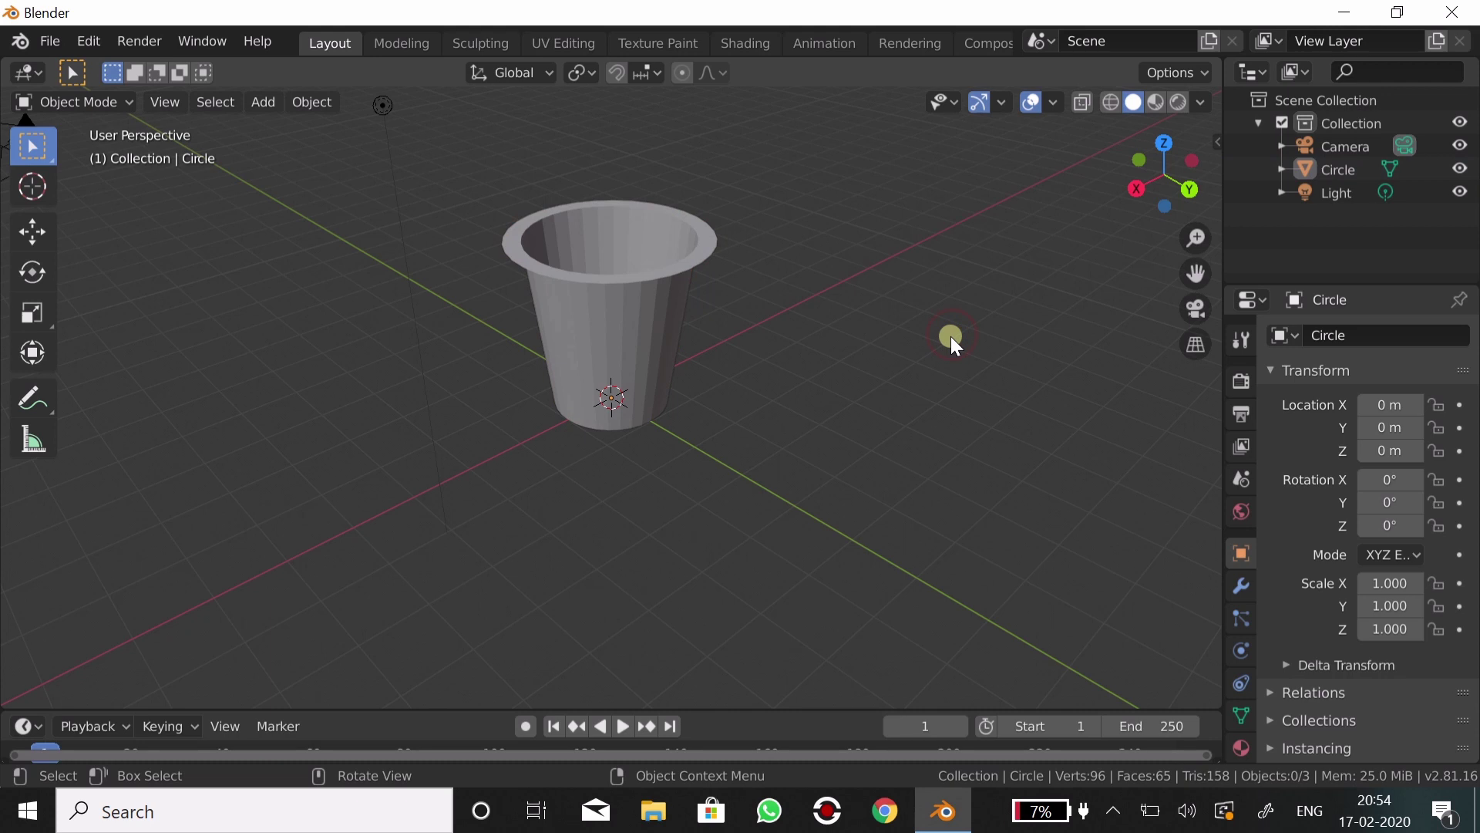
pyautogui.click(603, 318)
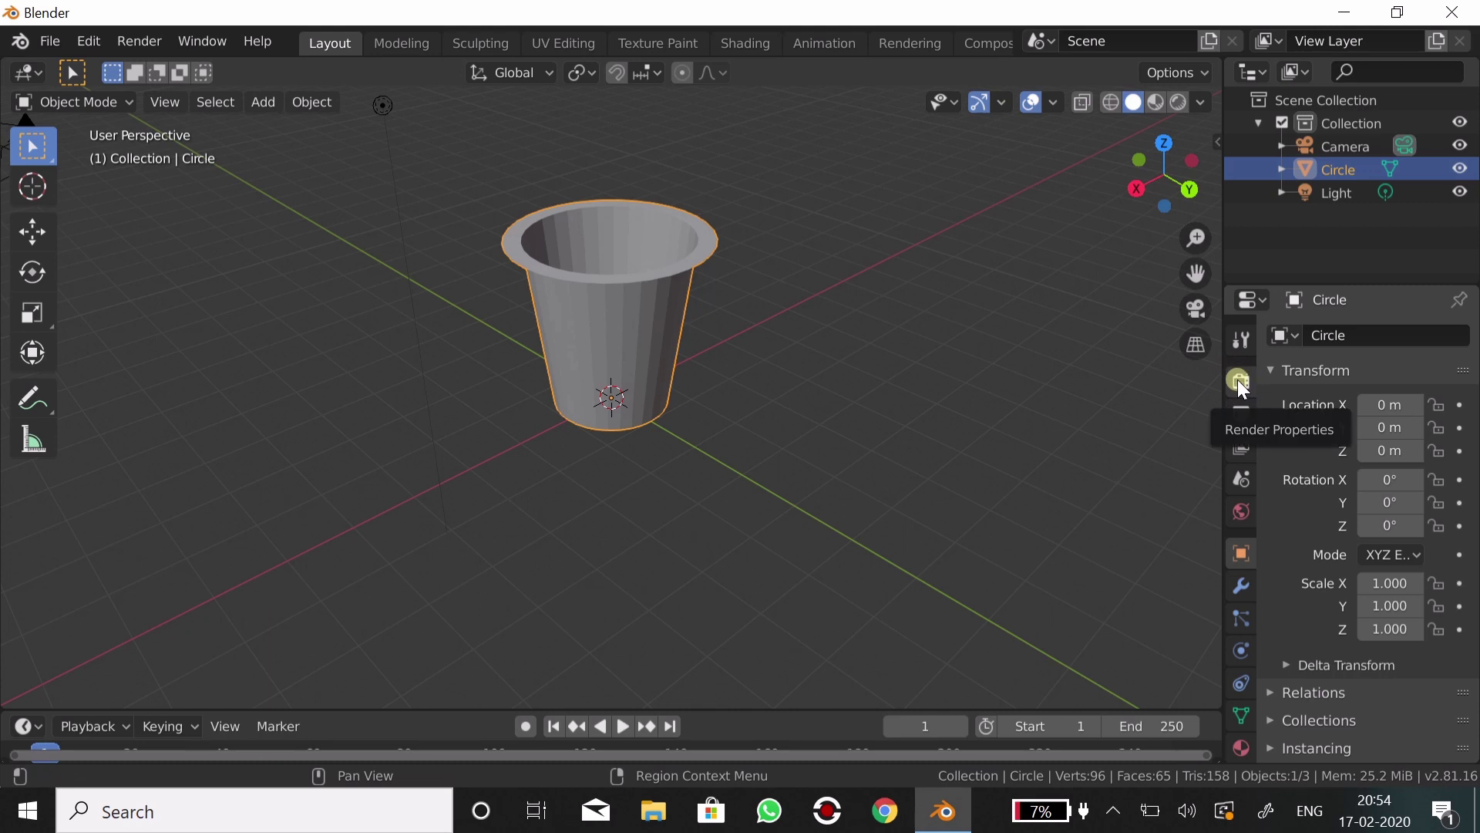
# - In Render Properties, change the scene's render engine from Eevee to Cycles
pyautogui.click(1238, 380)
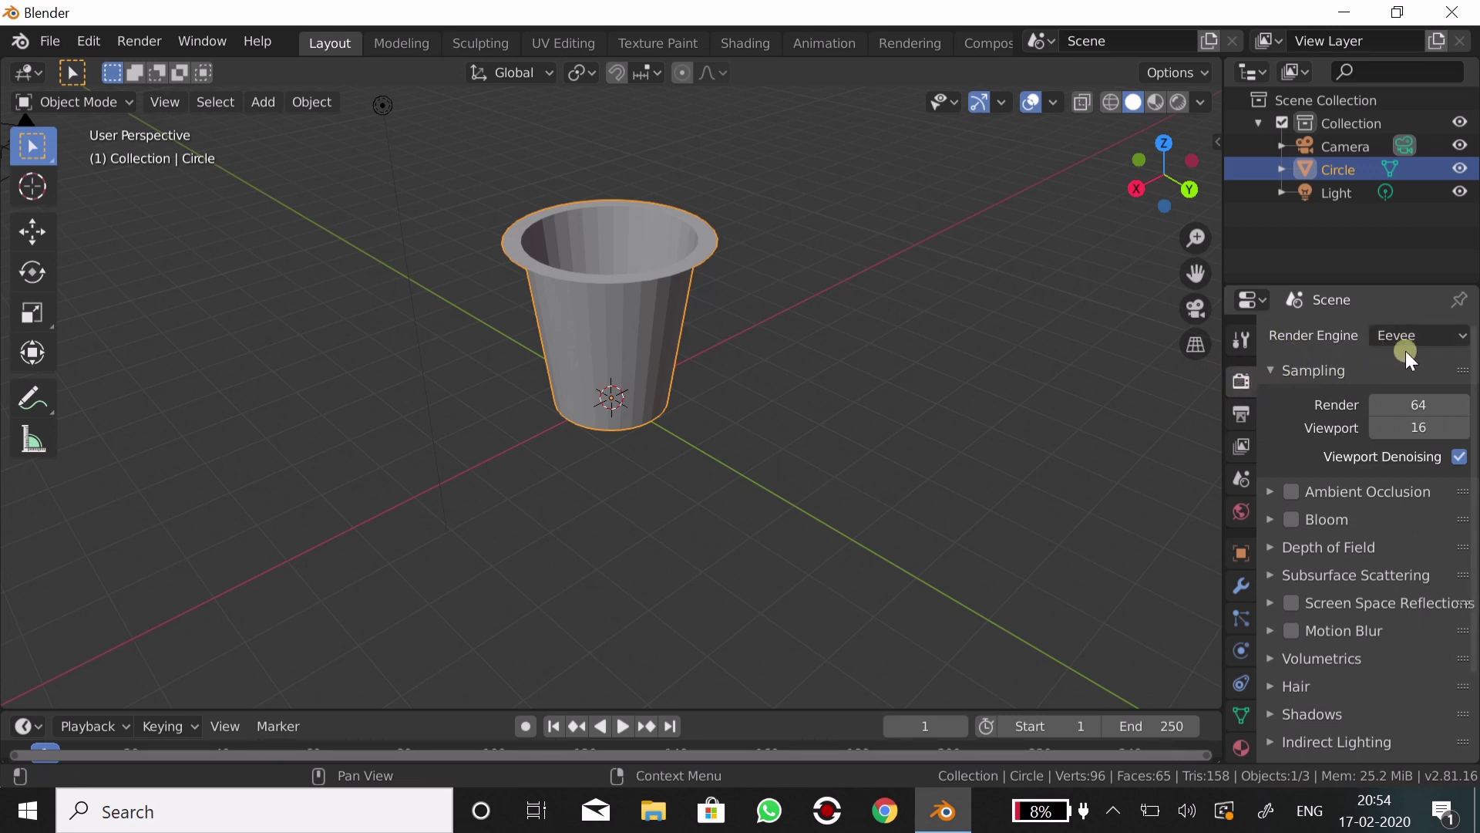
pyautogui.click(1464, 336)
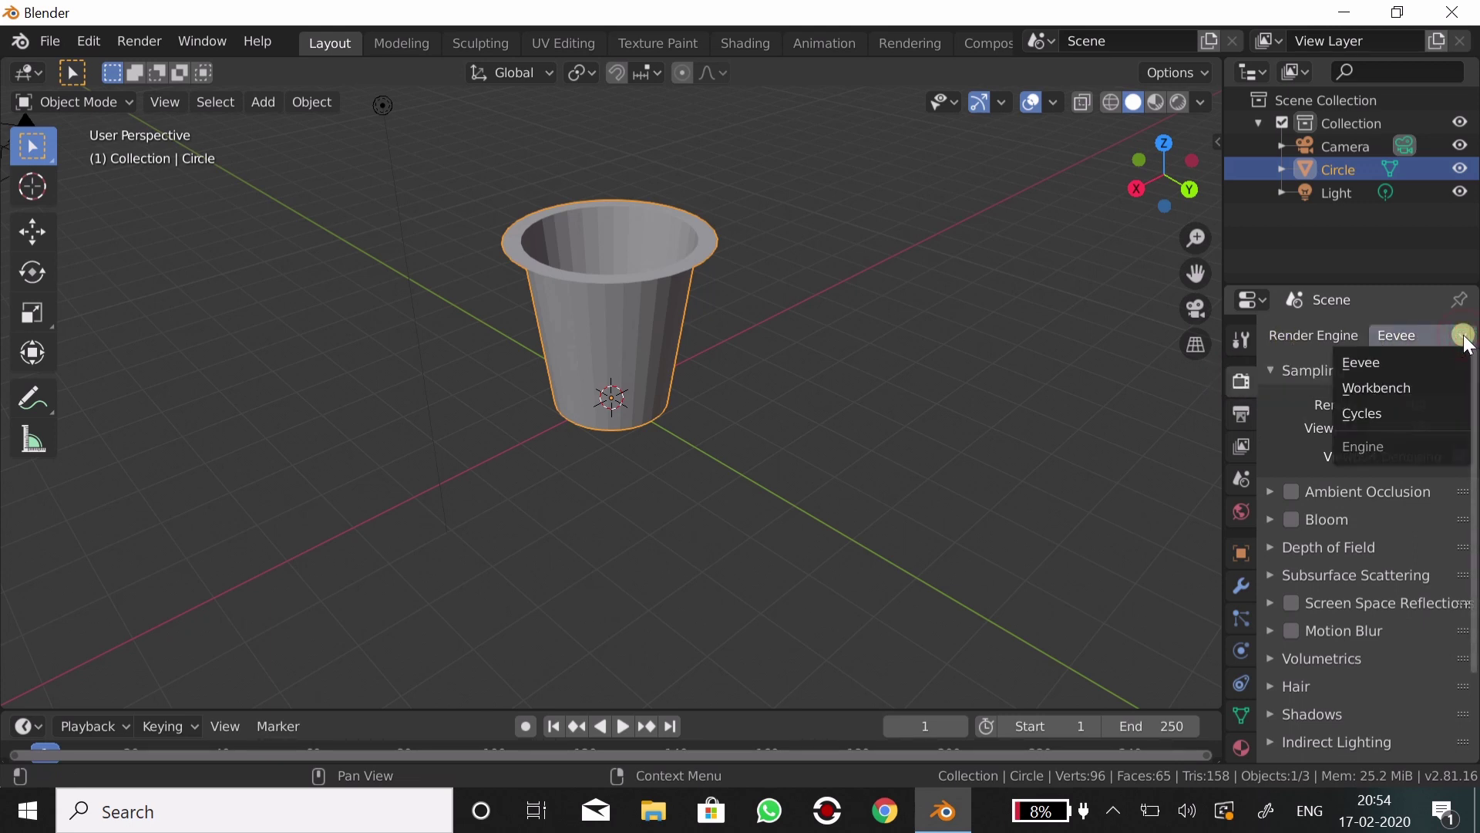
pyautogui.click(1389, 414)
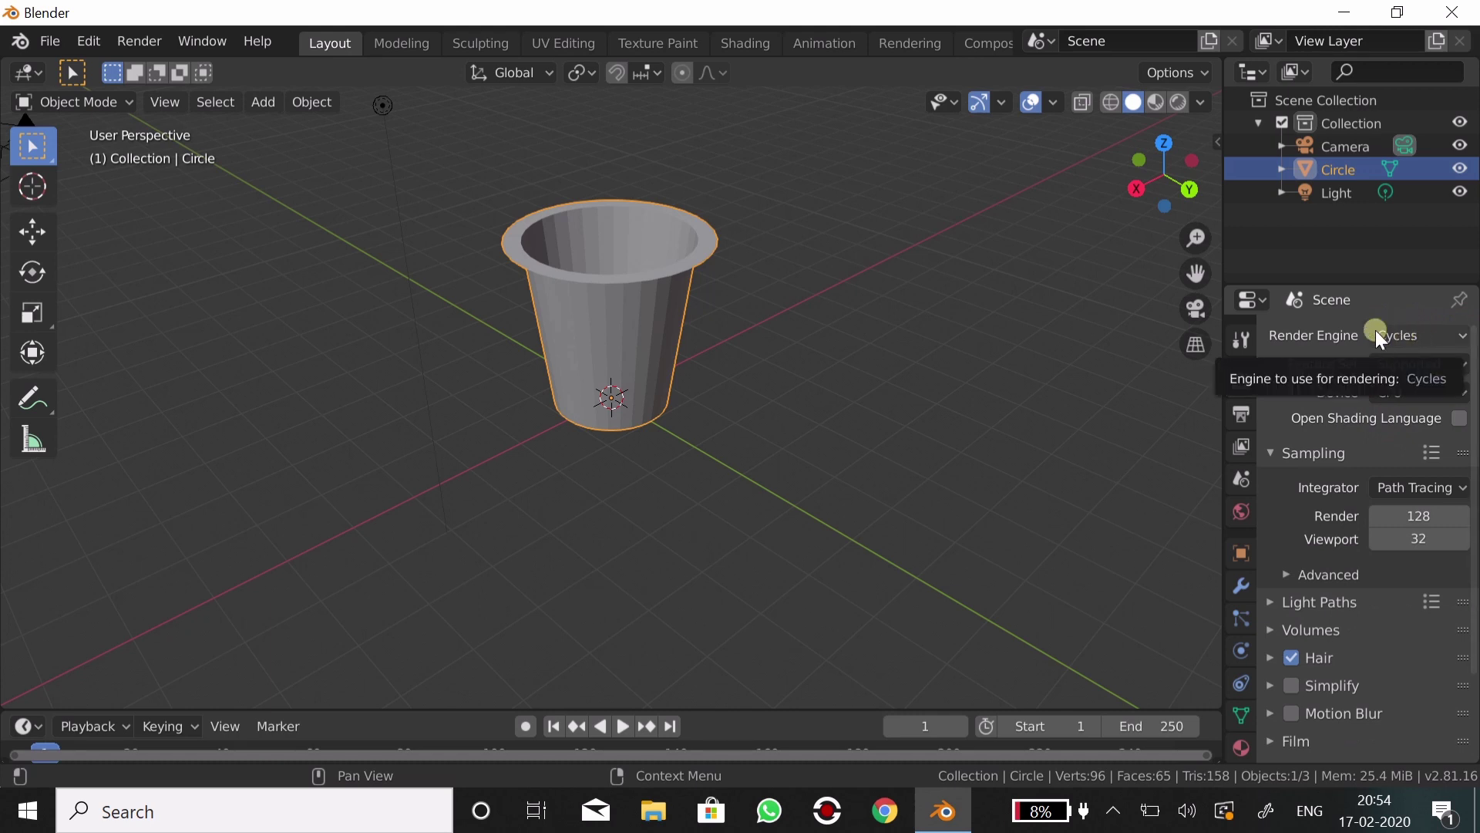
# - Add a Solidify modifier to the cup and raise its thickness to 0.03 m
pyautogui.click(1238, 586)
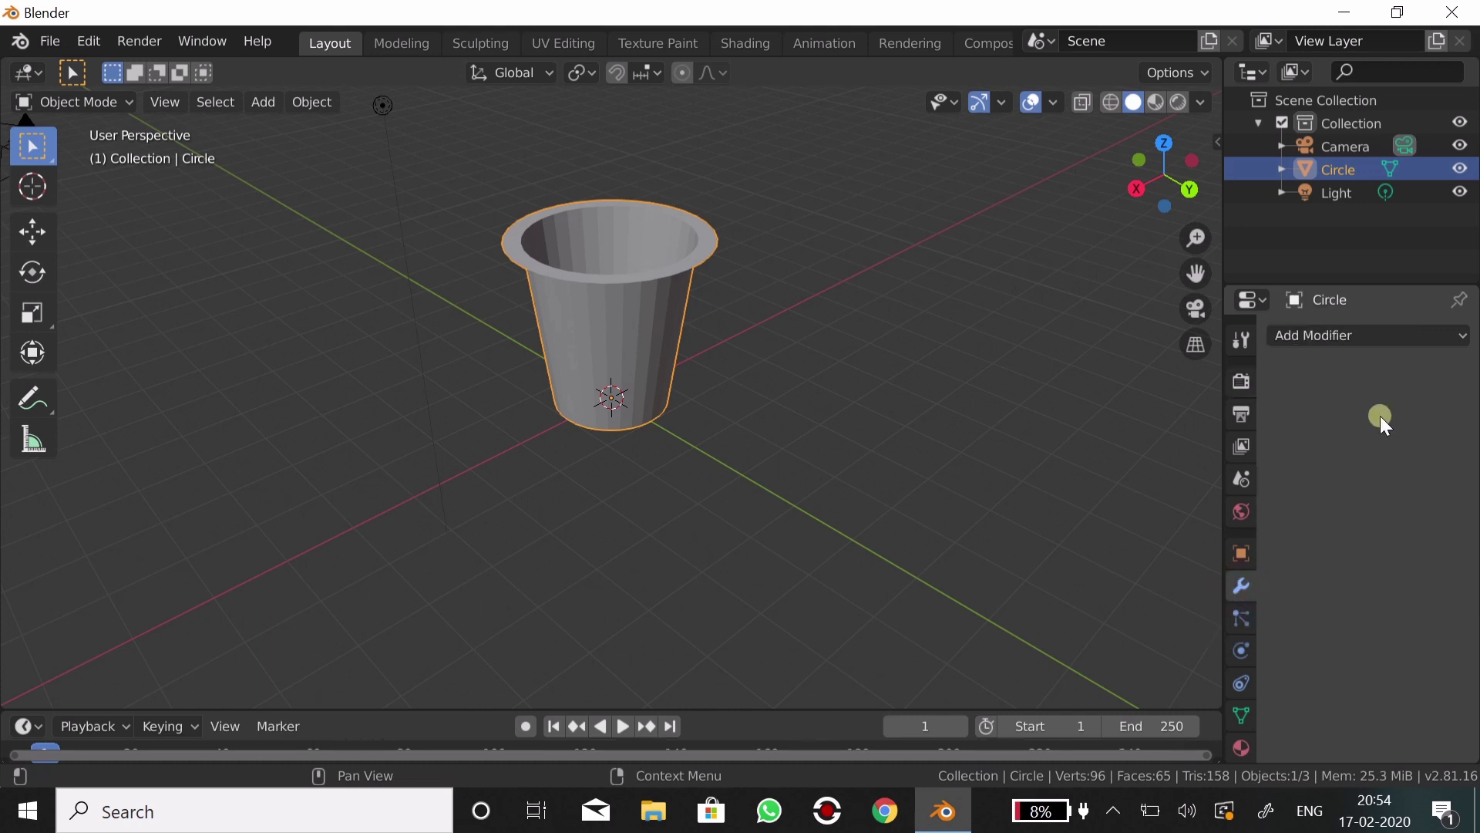
pyautogui.click(1445, 336)
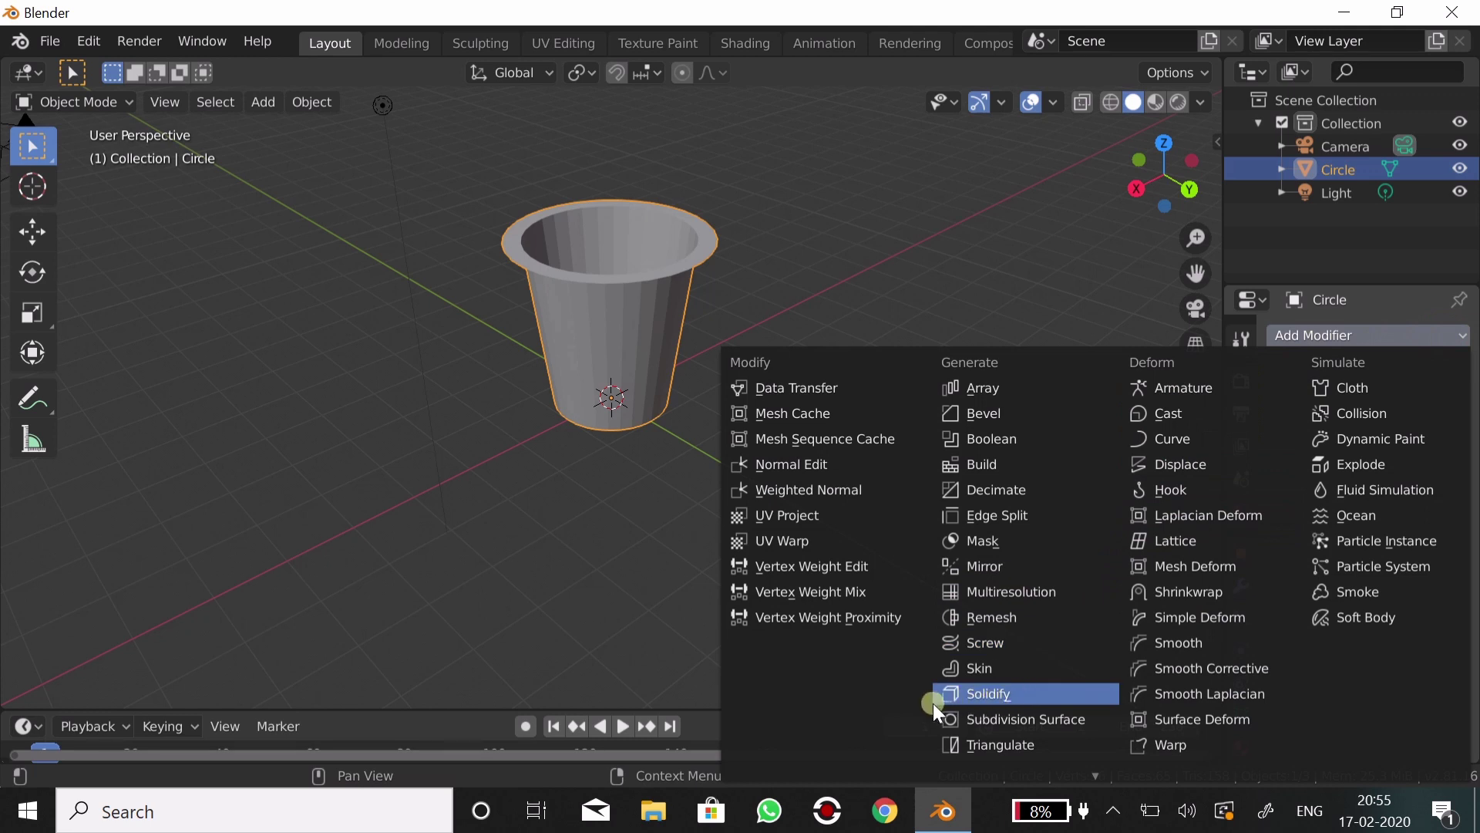
pyautogui.click(1021, 693)
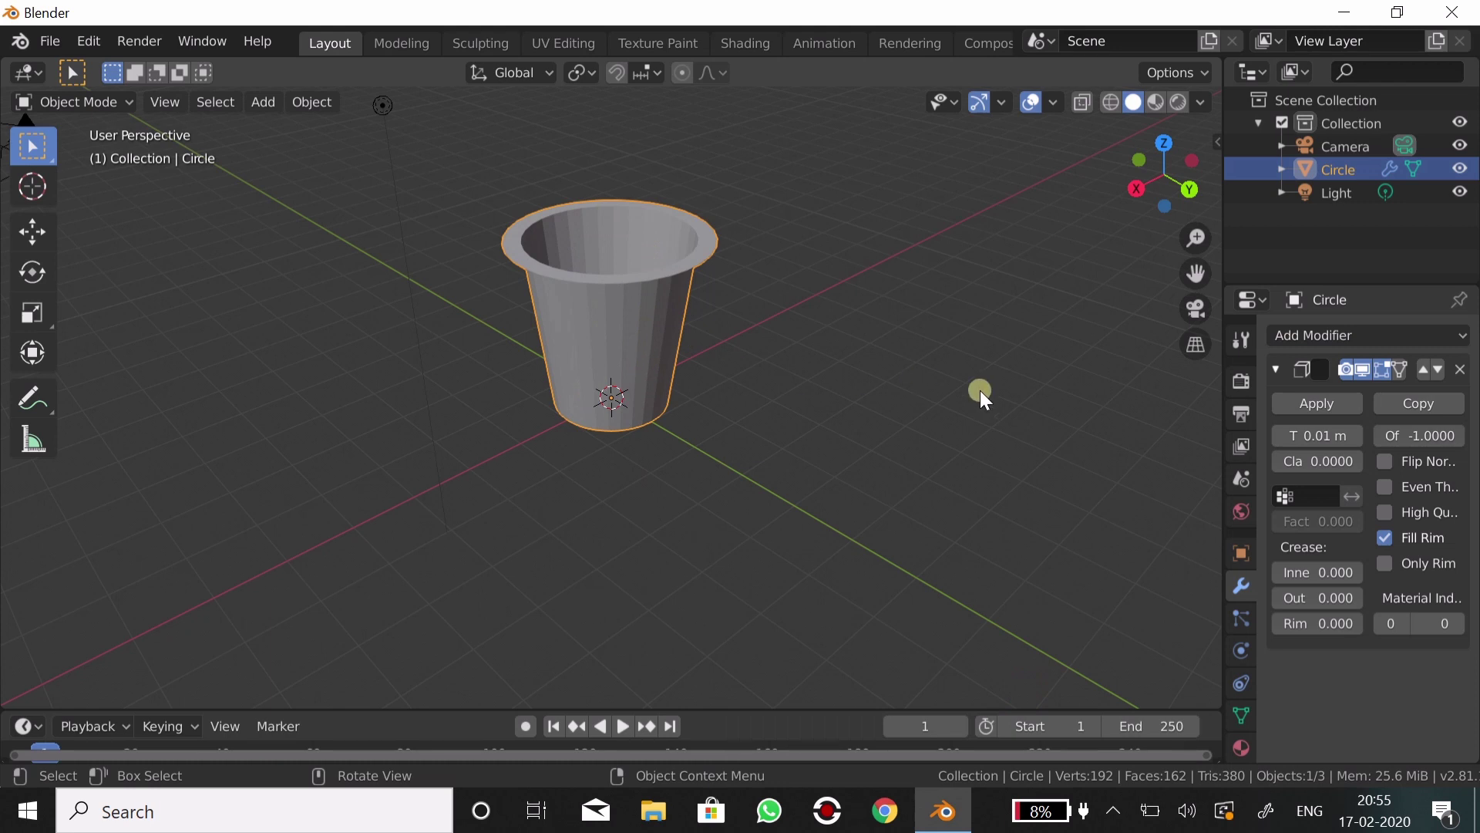
pyautogui.click(1357, 435)
pyautogui.click(1358, 436)
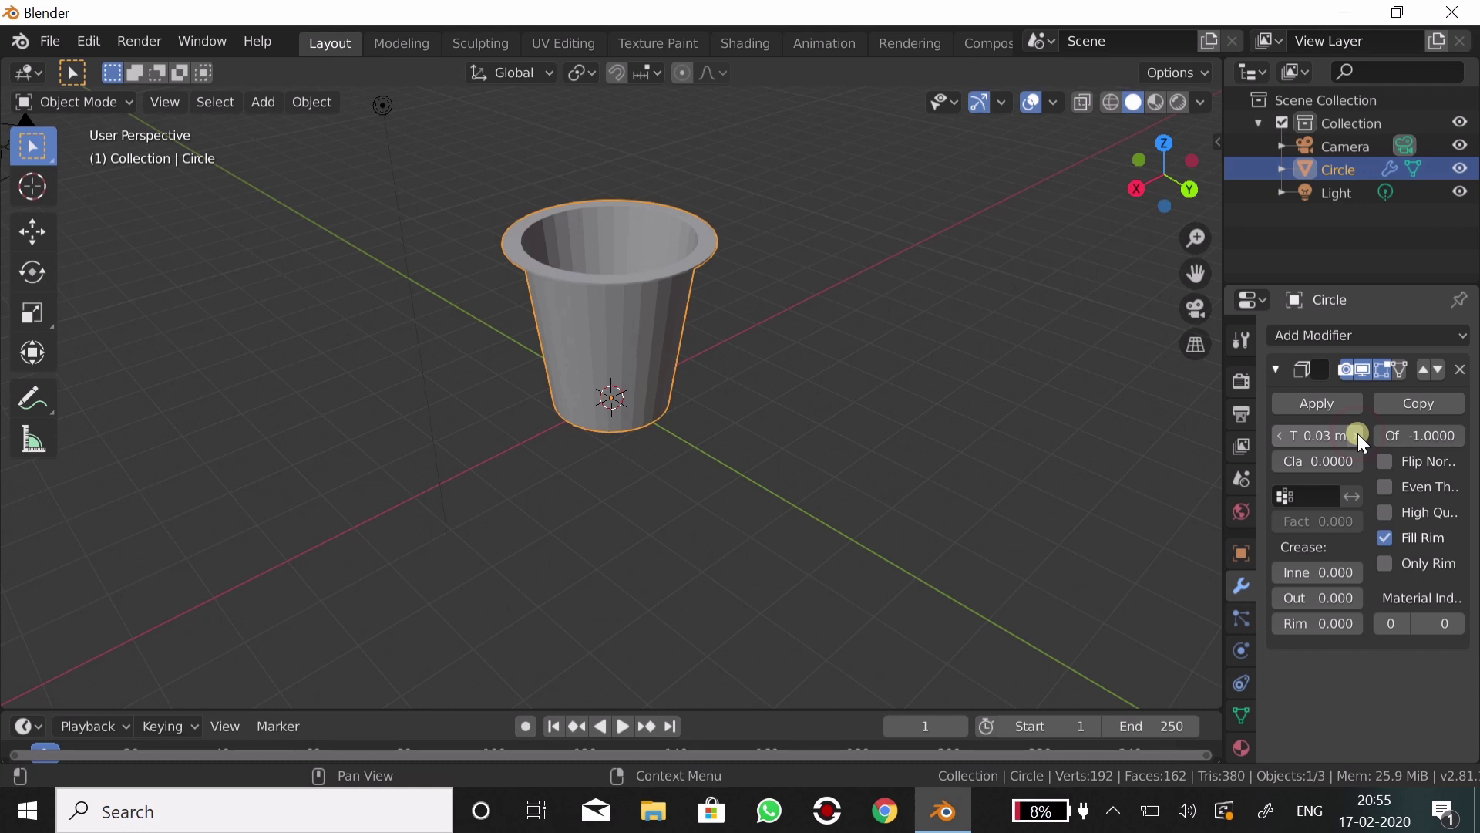
# - Create a new material for the cup and switch its surface shader to Anisotropic BSDF
pyautogui.click(1241, 748)
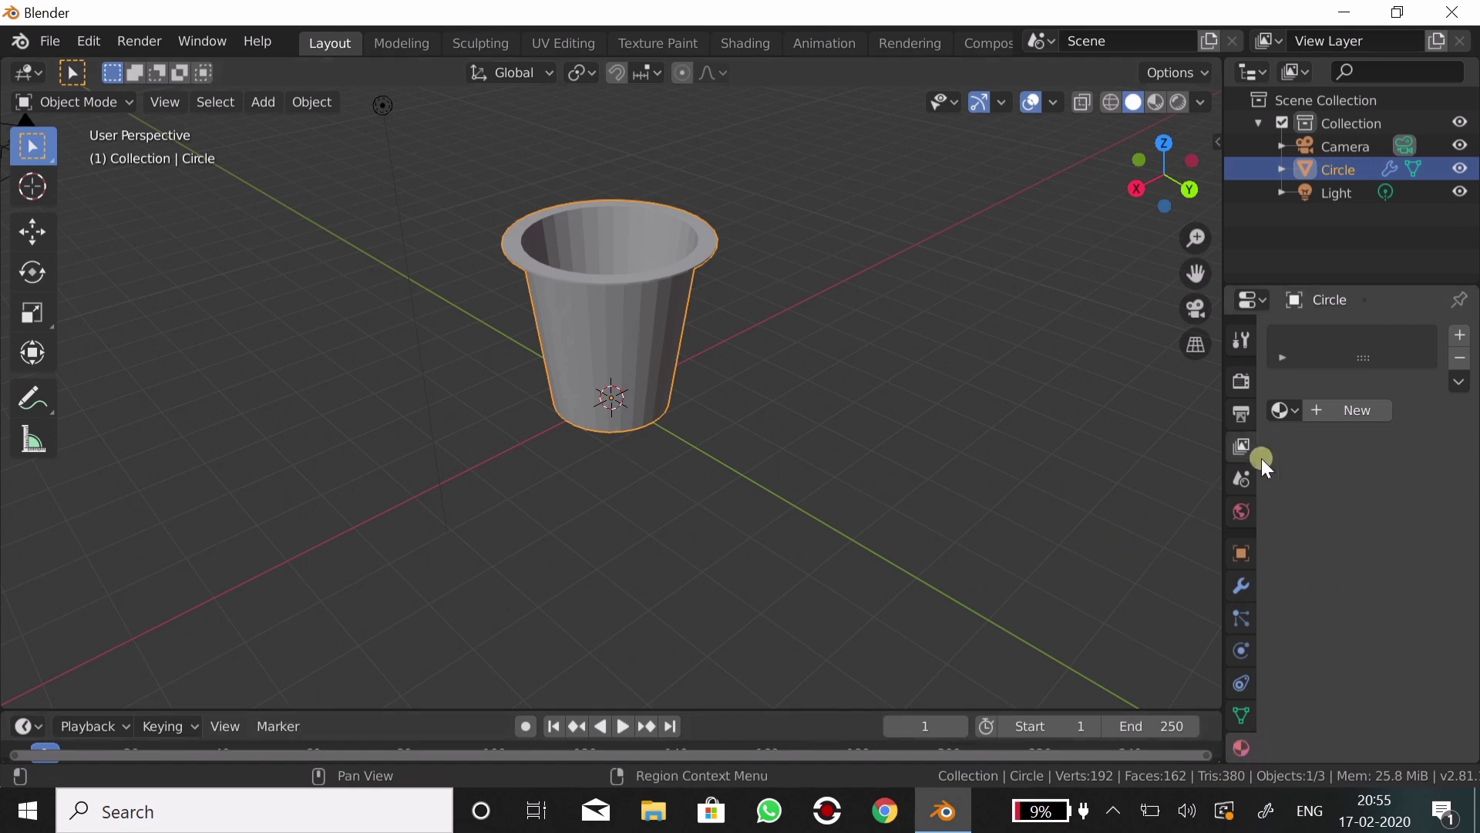
pyautogui.click(1354, 412)
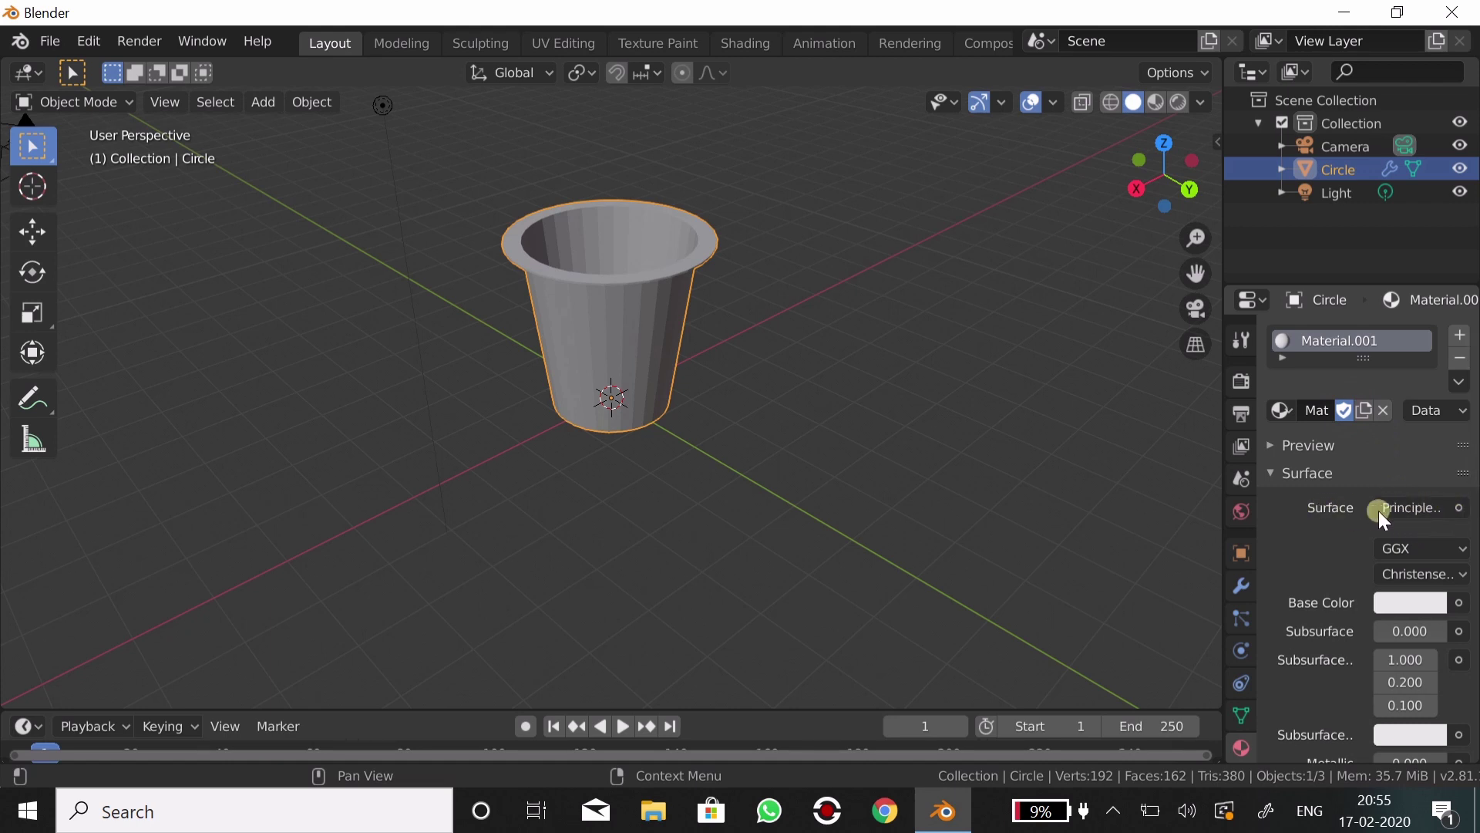
pyautogui.click(1426, 505)
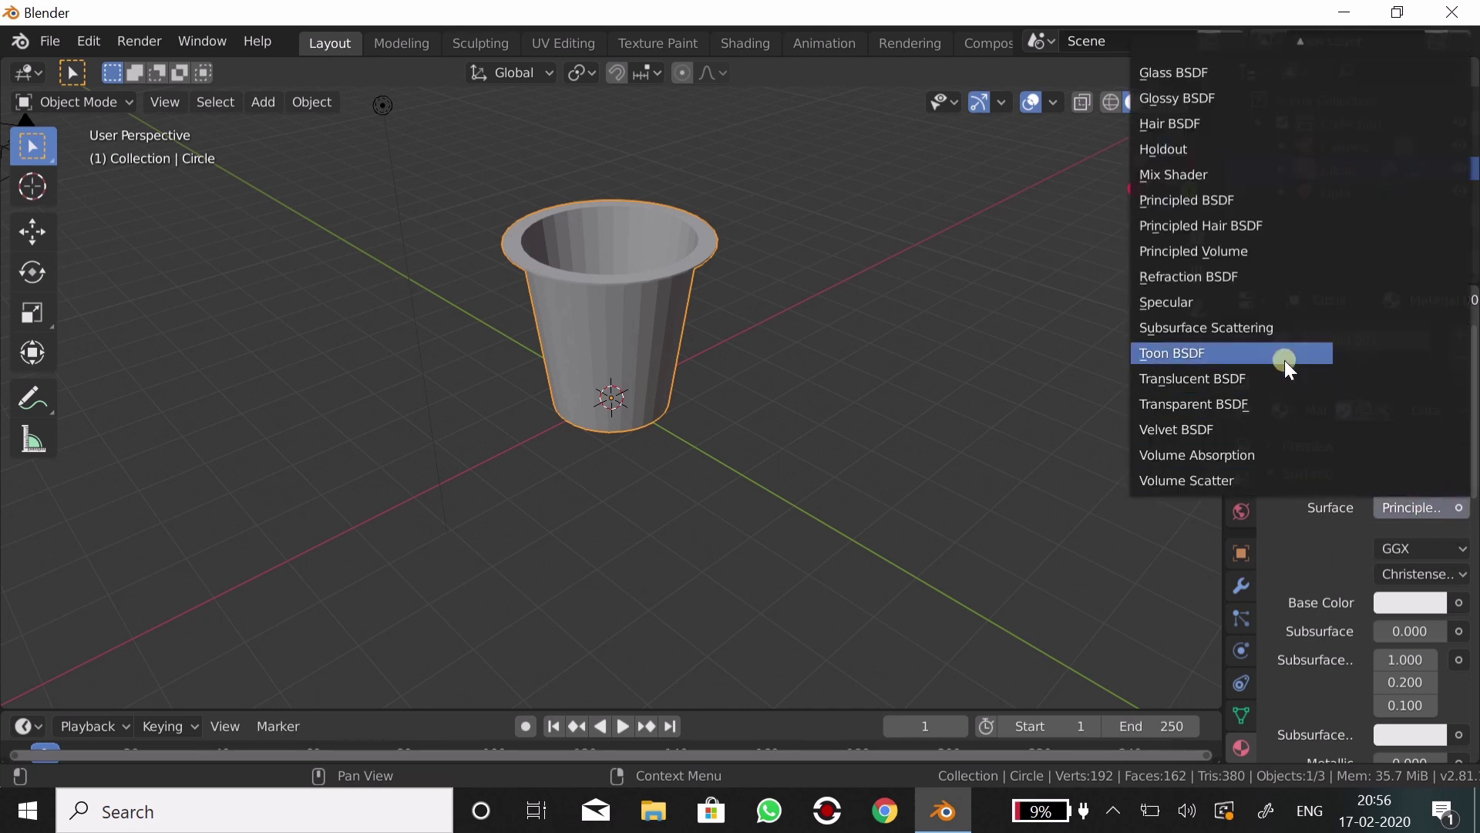
pyautogui.scroll(13, 1285, 359)
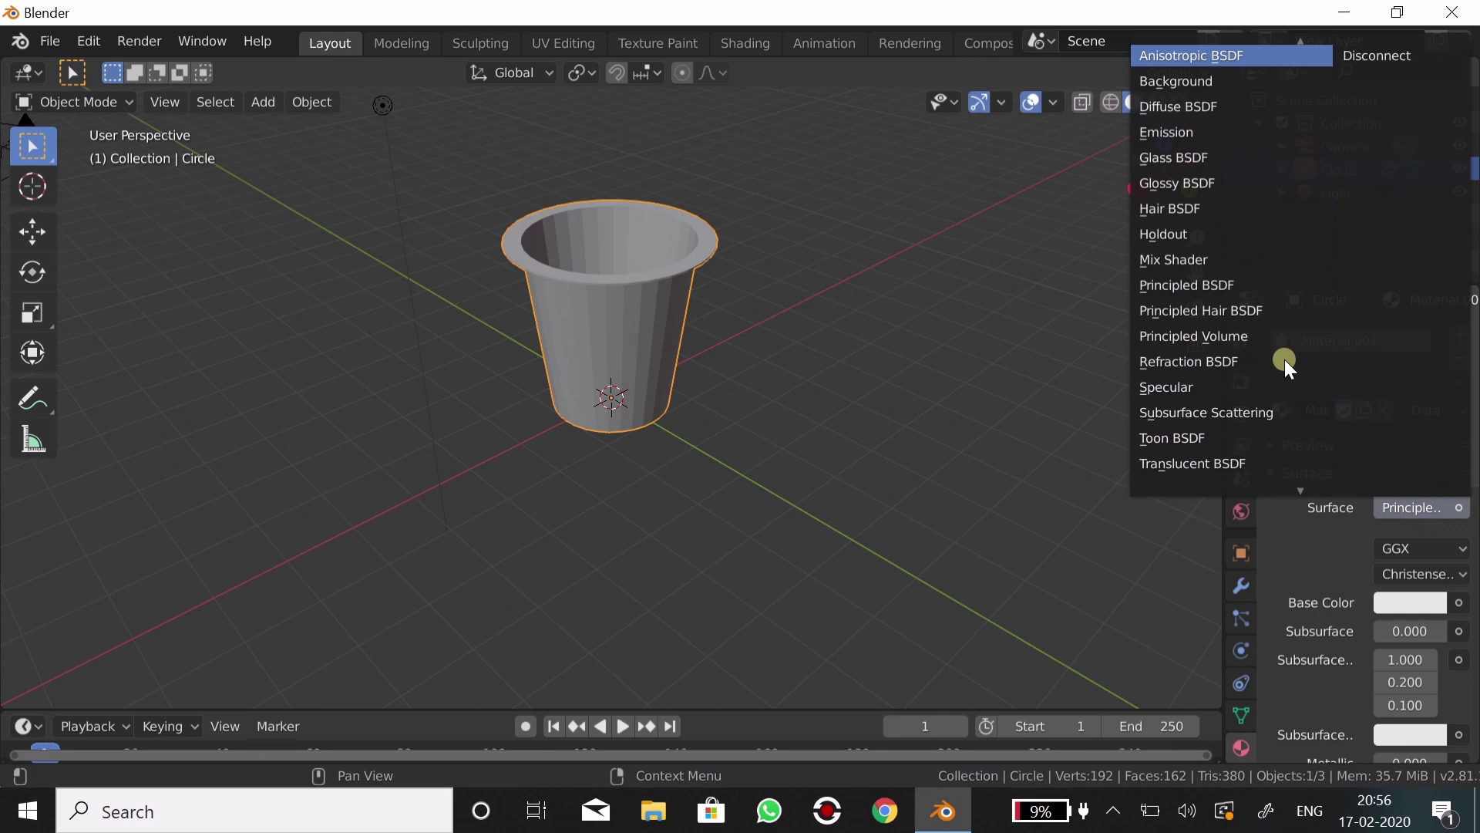
pyautogui.click(1260, 54)
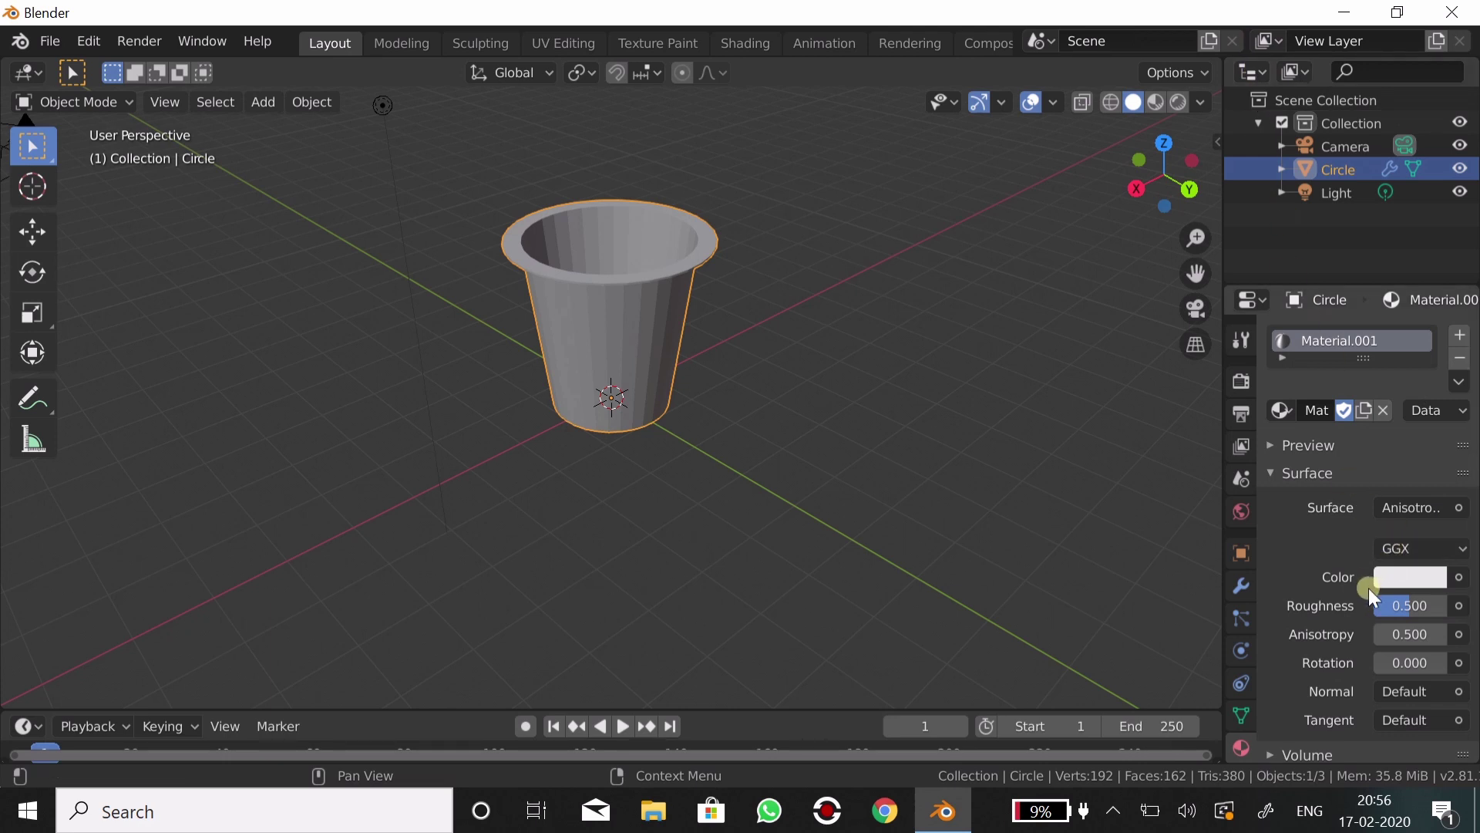
# - Reset the Value of the Anisotropic shader's Color back to its default of 0.8
pyautogui.click(1419, 577)
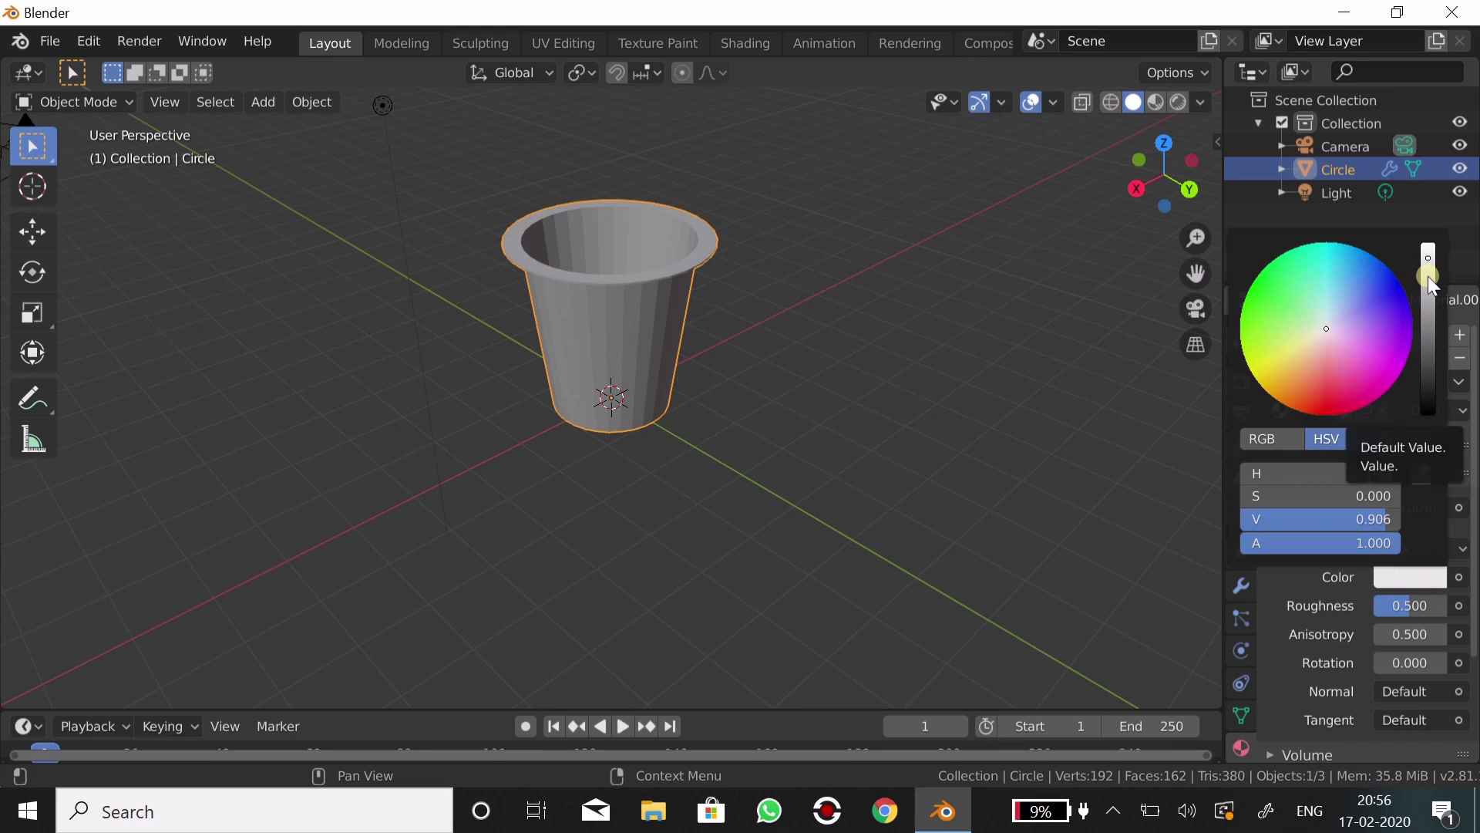
pyautogui.press('BackSpace')
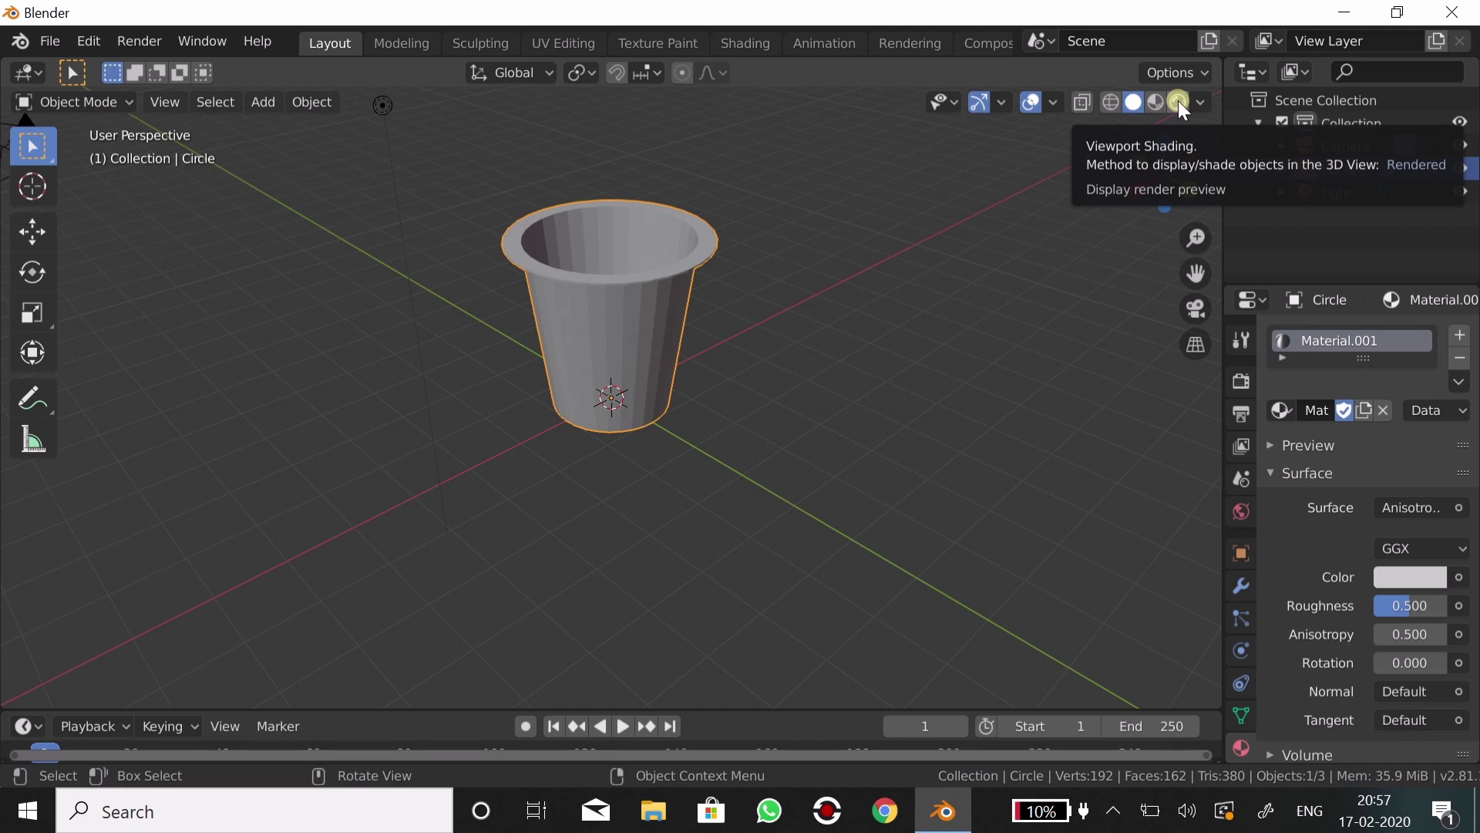
# - Check the cup in rendered shading, then apply Shade Smooth to it
pyautogui.click(1178, 100)
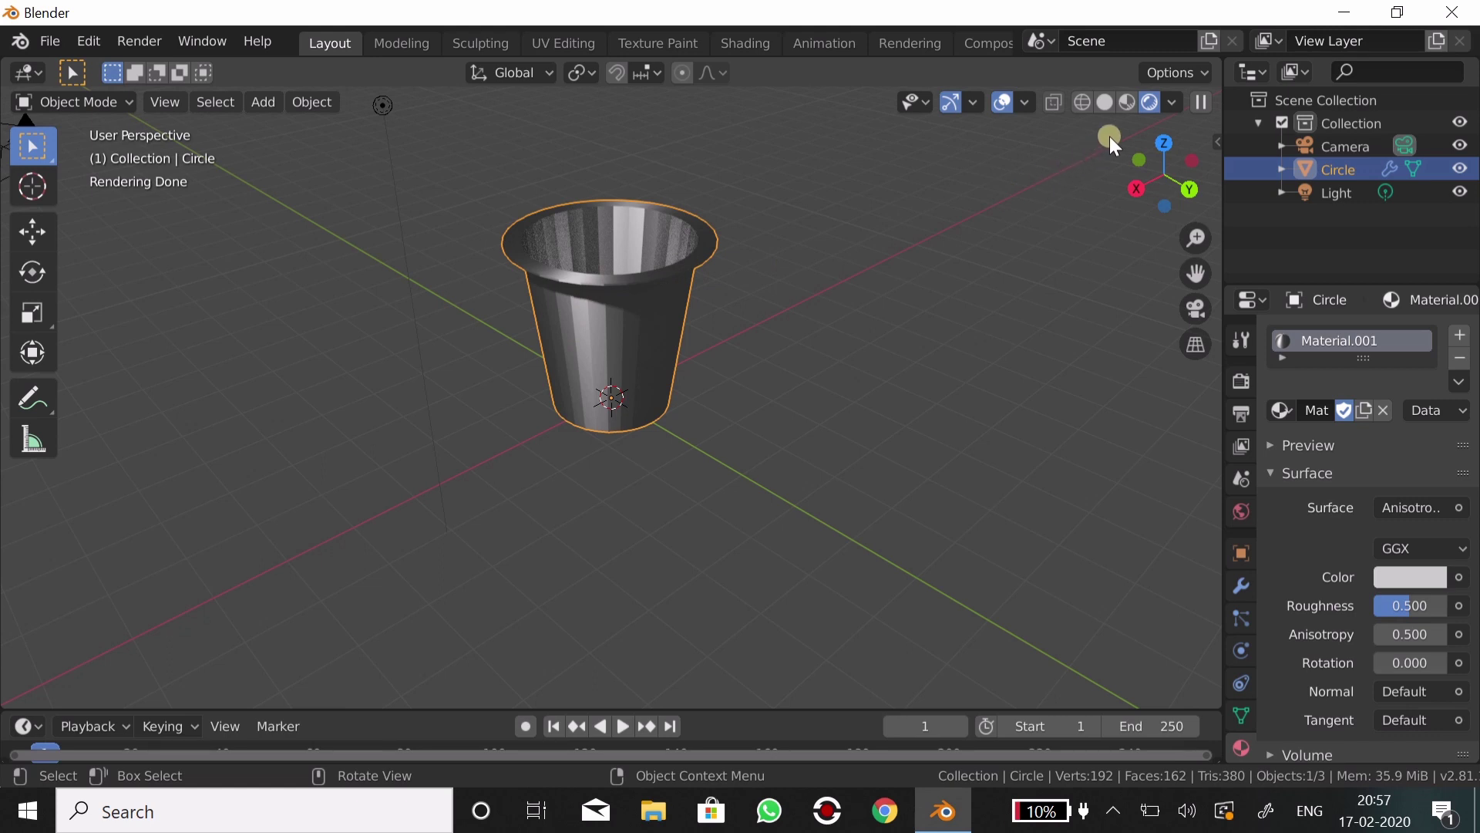
pyautogui.click(1104, 101)
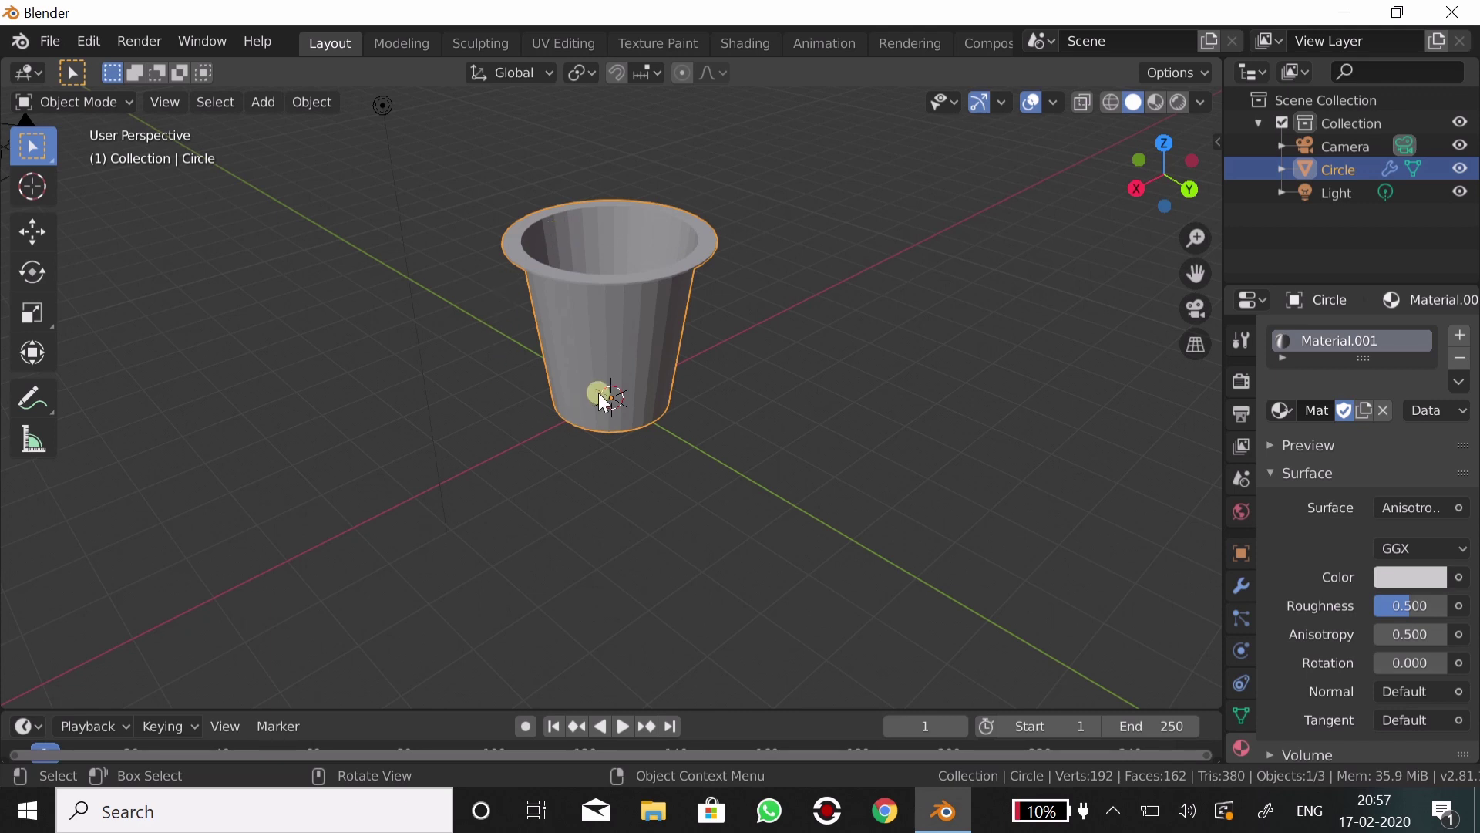
pyautogui.rightClick(609, 319)
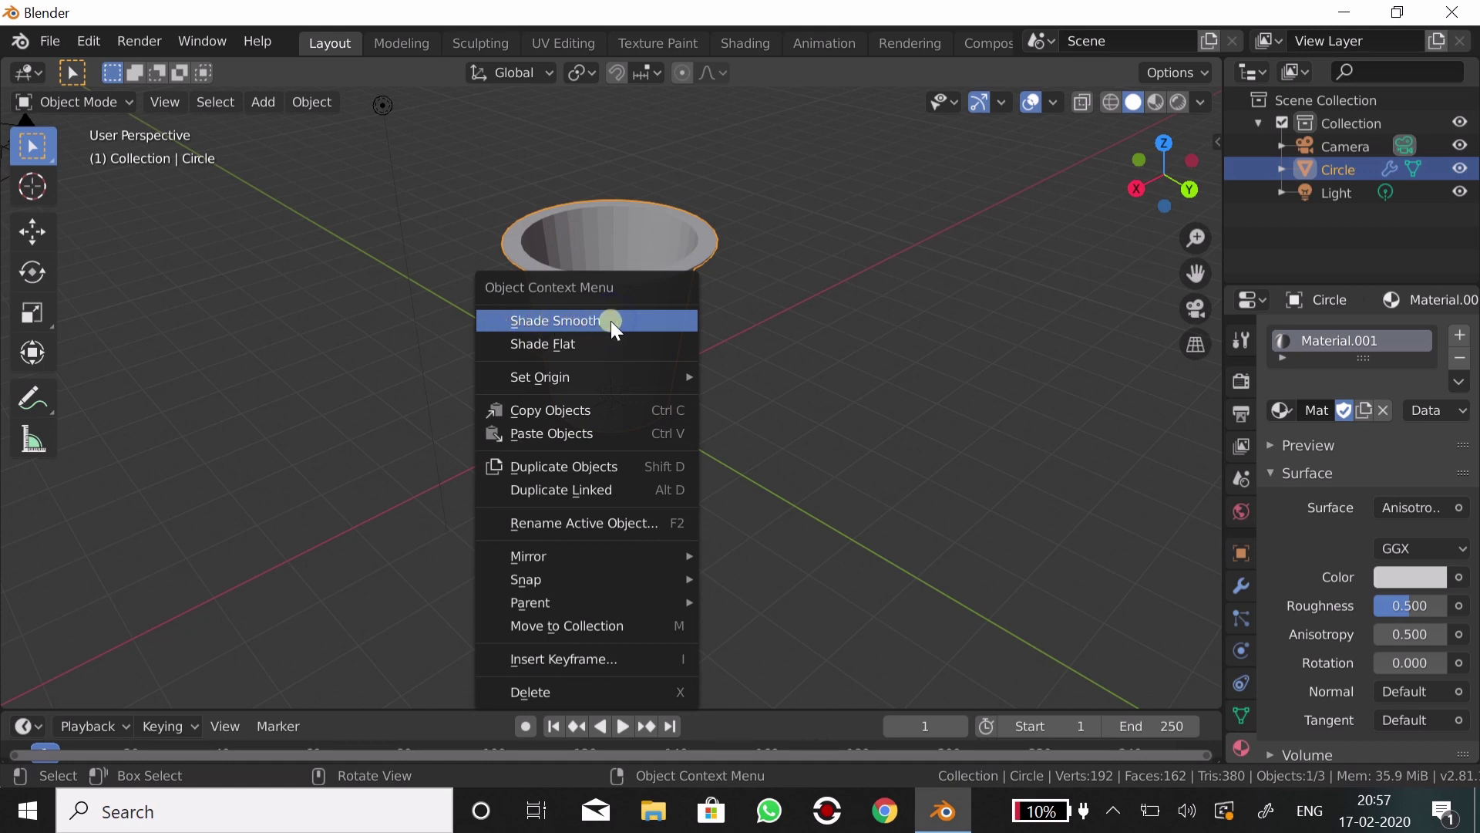
pyautogui.click(616, 321)
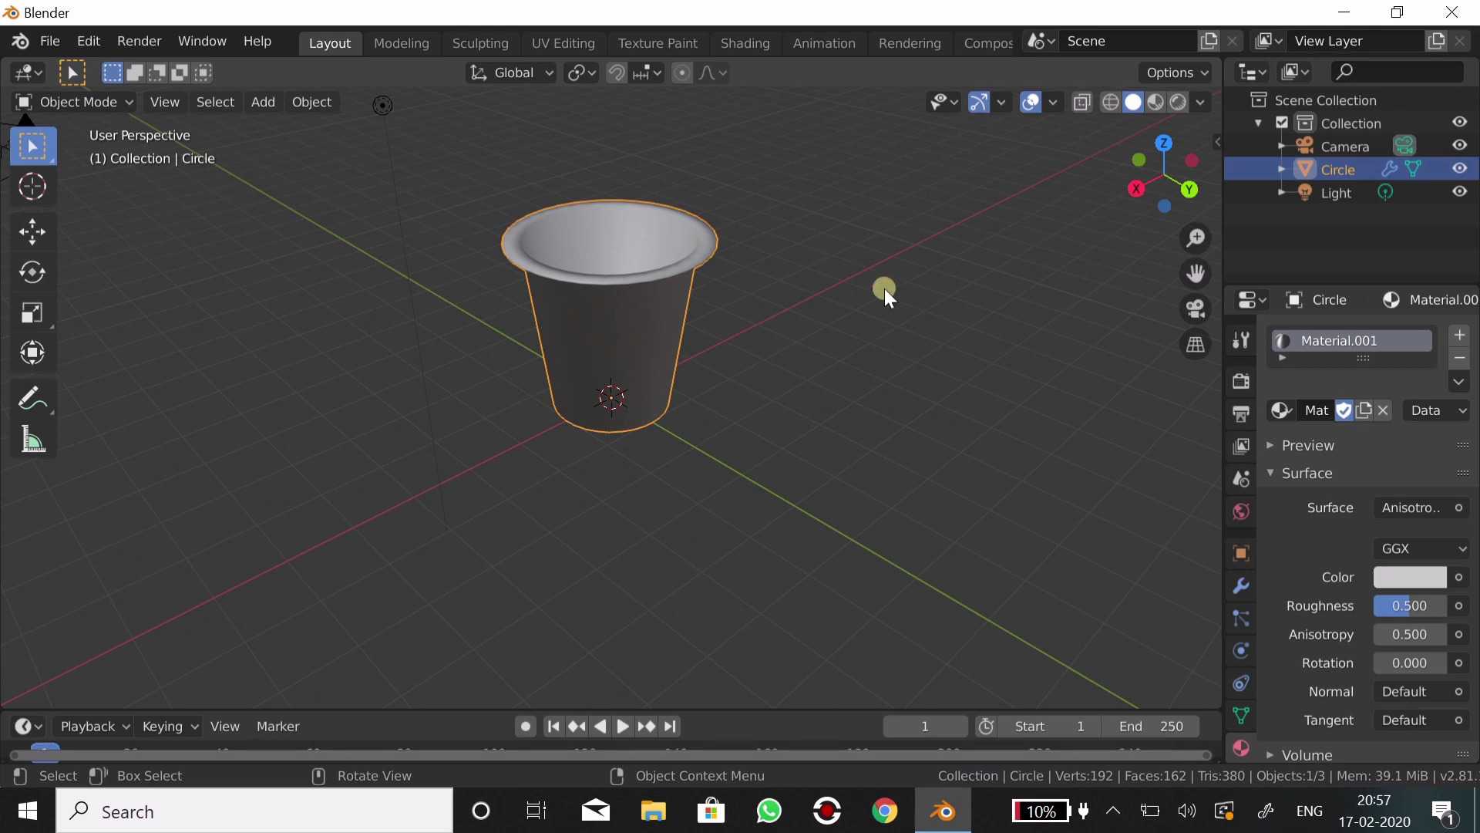
# - Preview the smoothed cup in rendered shading, deselect it and orbit the view
pyautogui.click(1179, 102)
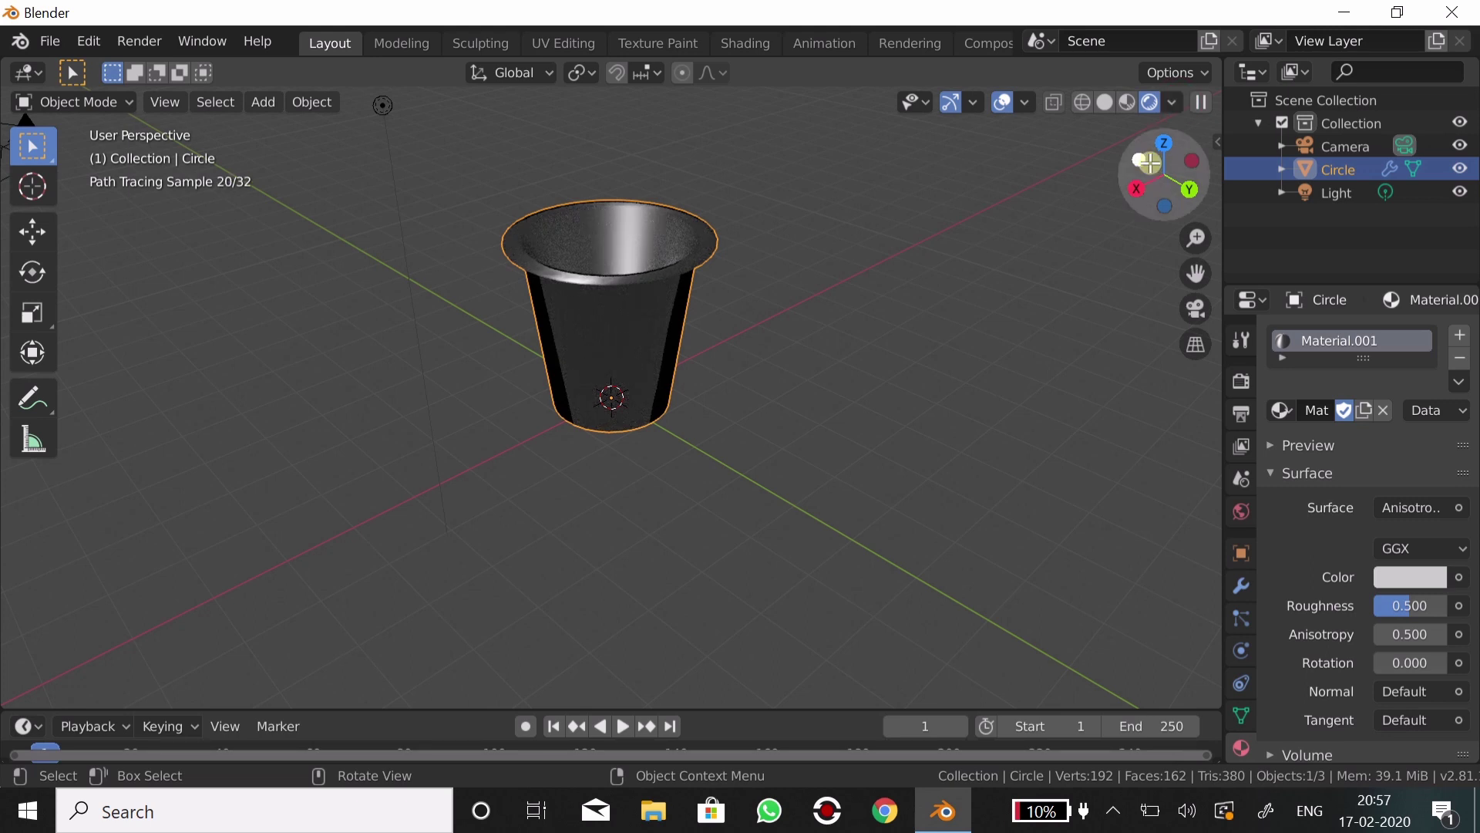
pyautogui.click(1051, 362)
pyautogui.moveTo(1032, 341)
pyautogui.mouseDown(button='middle')
pyautogui.moveTo(1030, 368)
pyautogui.moveTo(1035, 318)
pyautogui.moveTo(1042, 424)
pyautogui.moveTo(968, 428)
pyautogui.moveTo(972, 277)
pyautogui.moveTo(1017, 298)
pyautogui.moveTo(1024, 350)
pyautogui.mouseUp(button='middle')
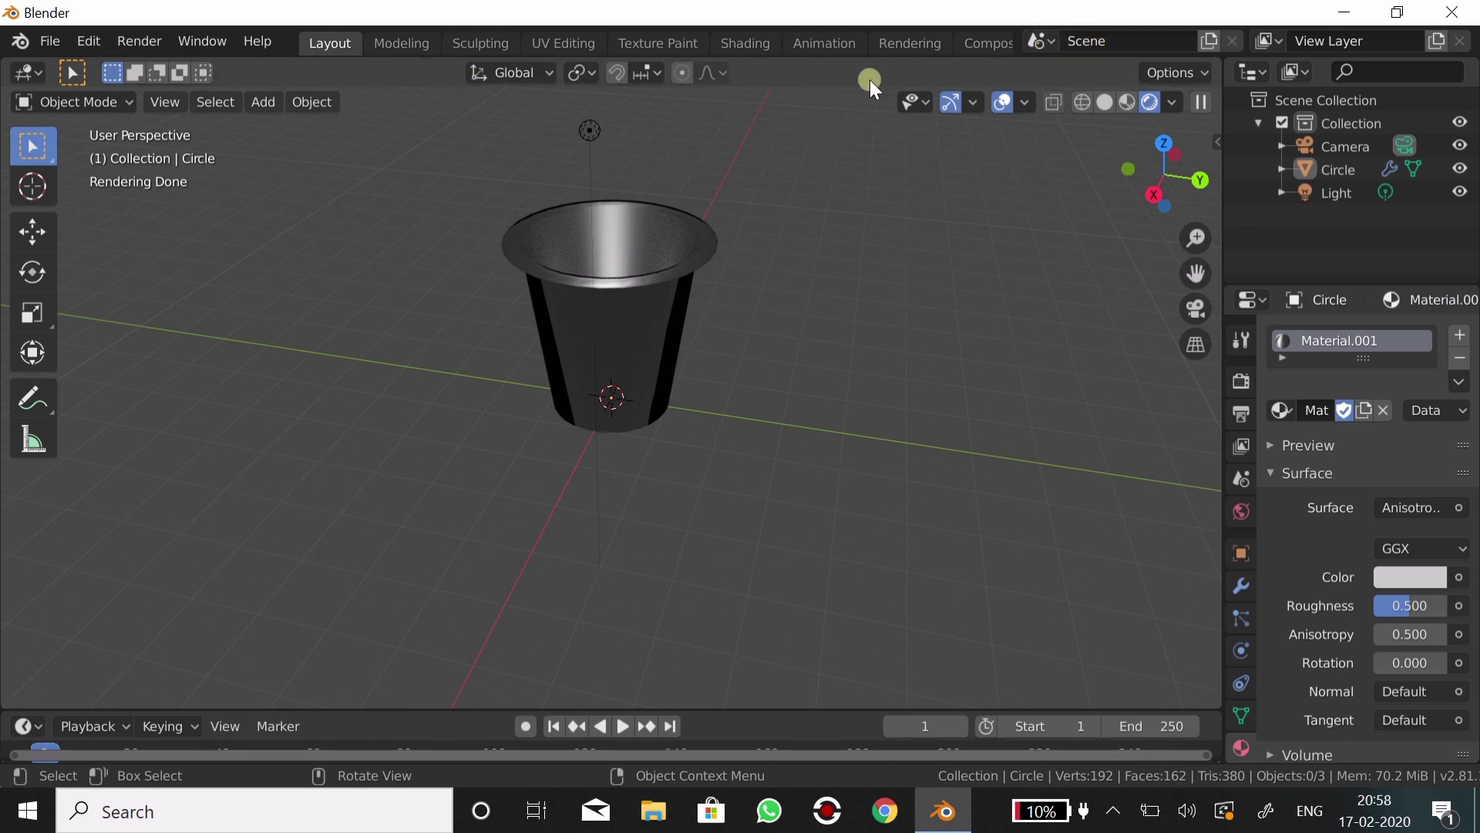
pyautogui.click(126, 48)
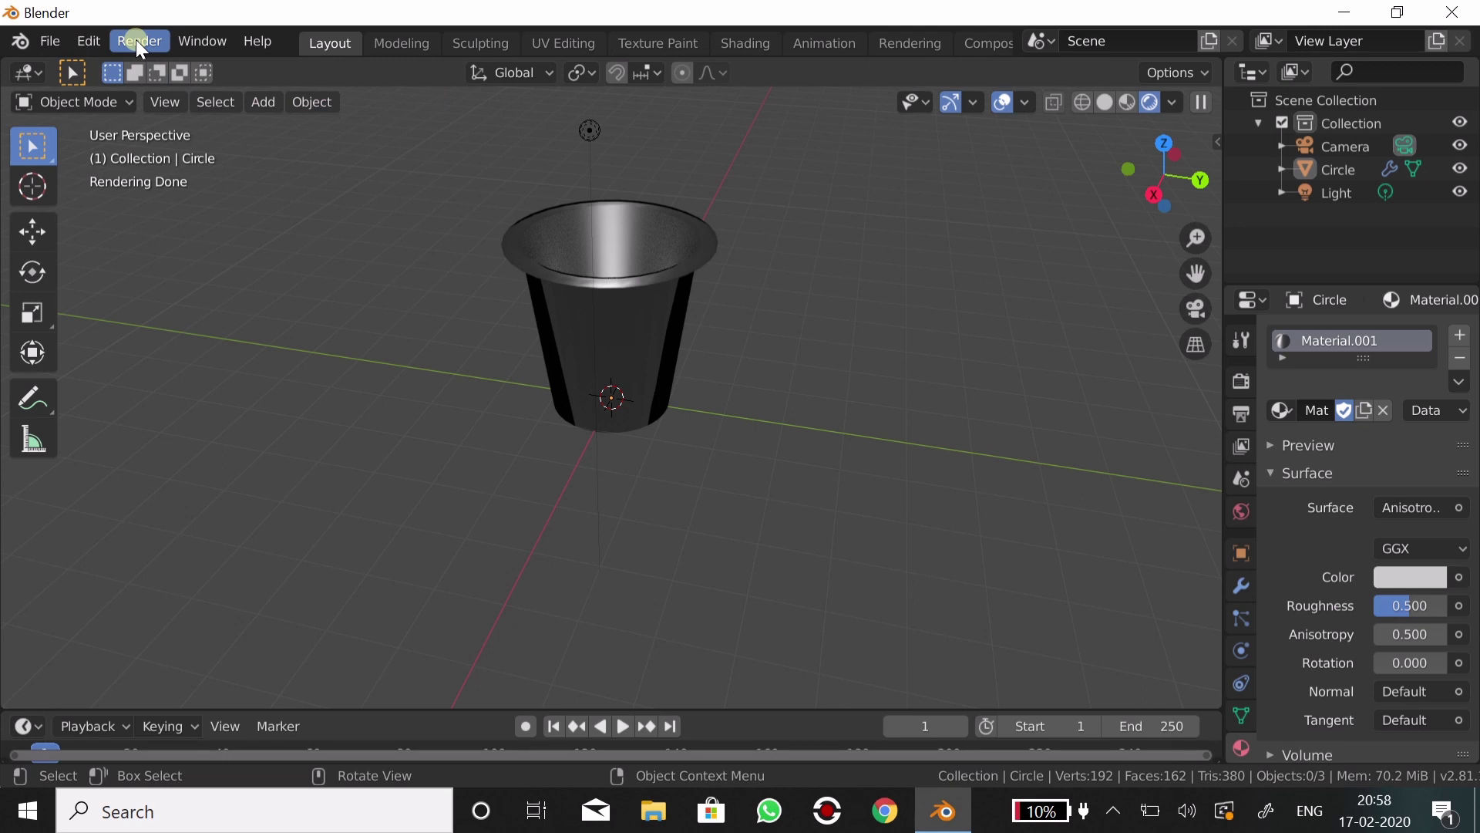
# - Render a test image of the cup with Render Image, then close the render window
pyautogui.click(135, 39)
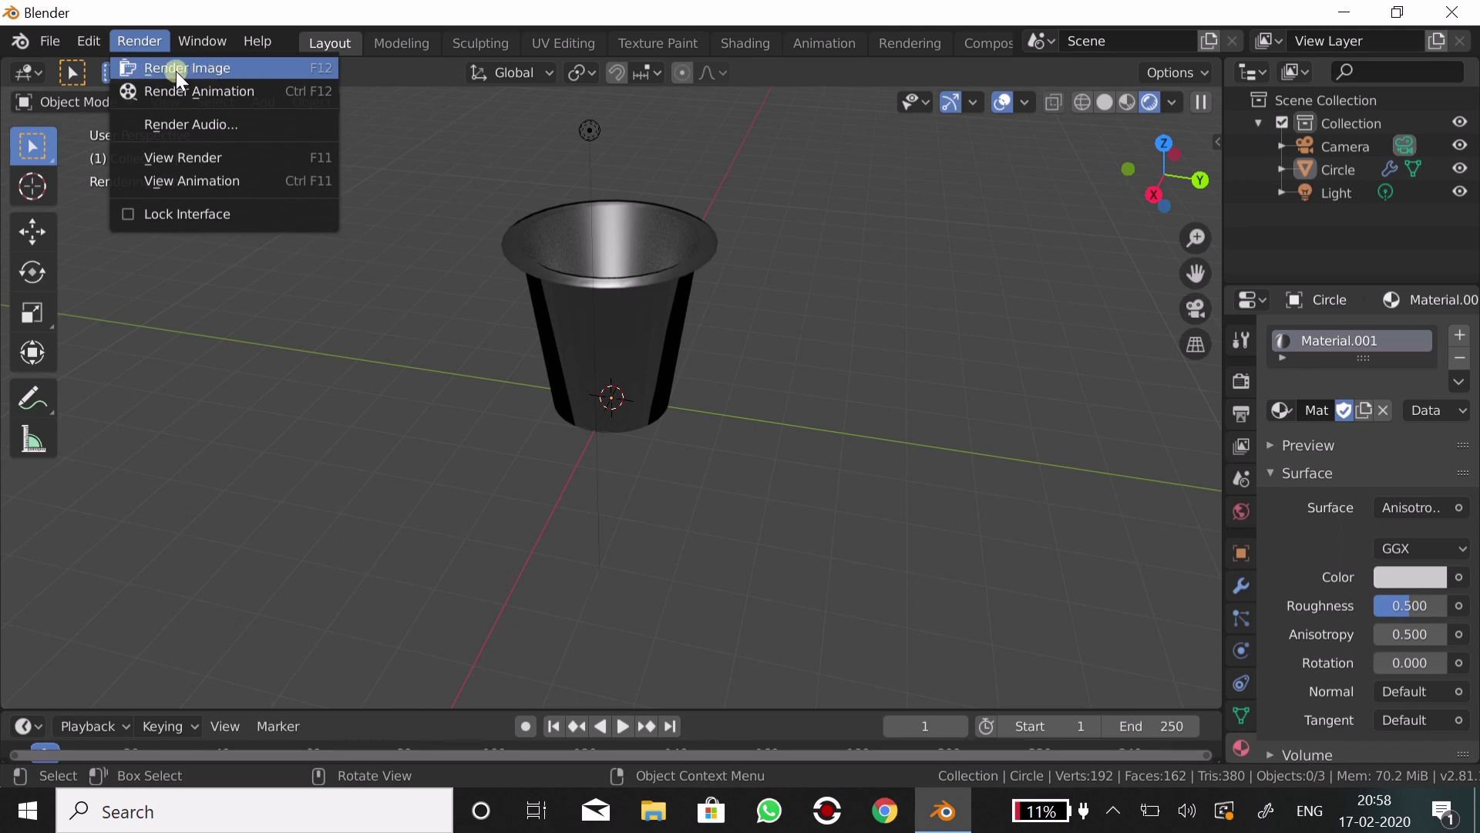
pyautogui.click(246, 71)
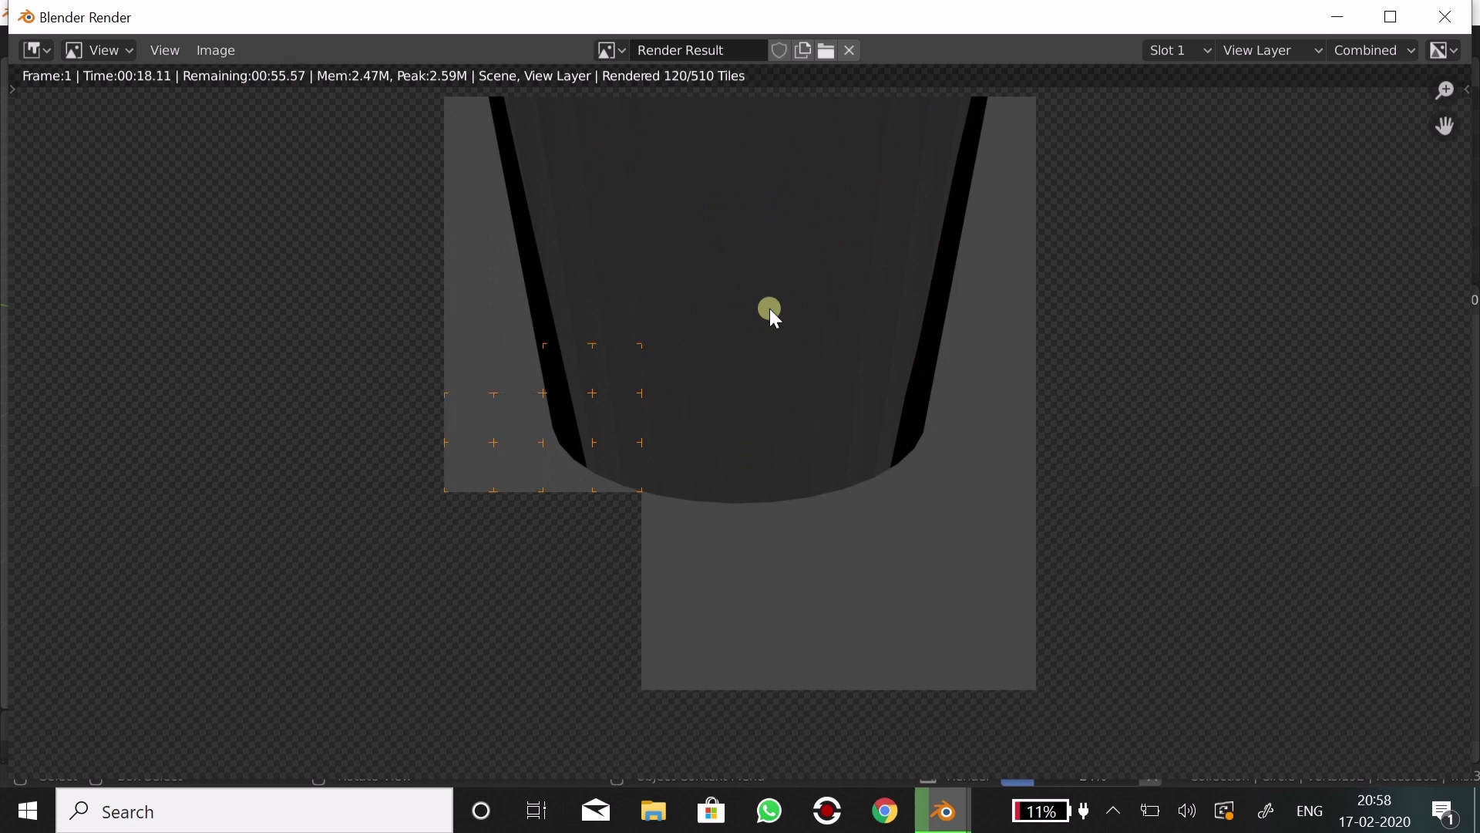
pyautogui.click(1446, 21)
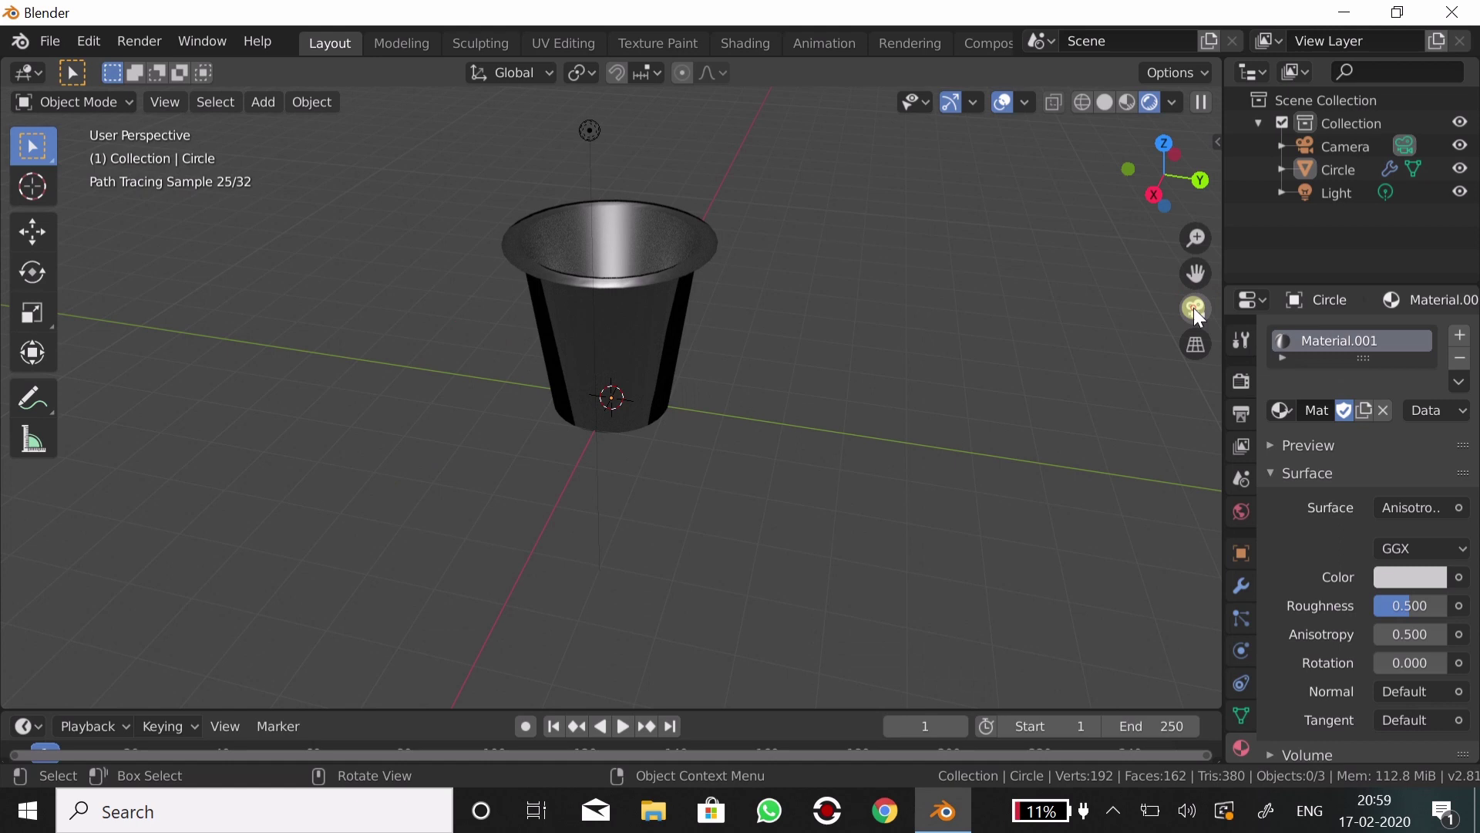
# - Switch to camera view and scale the cup down to about 0.35 to fit the frame
pyautogui.click(1194, 307)
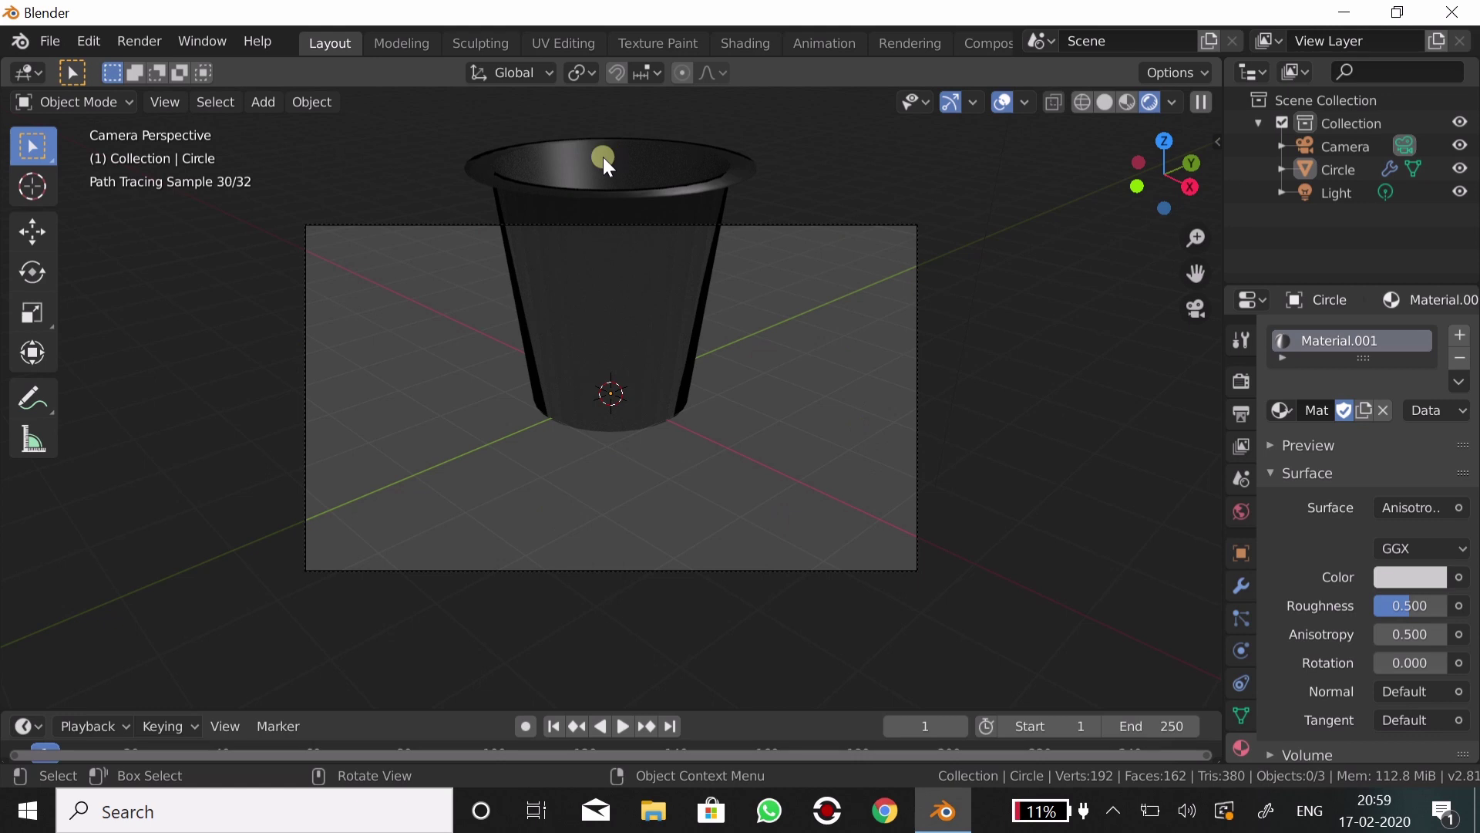
pyautogui.click(608, 307)
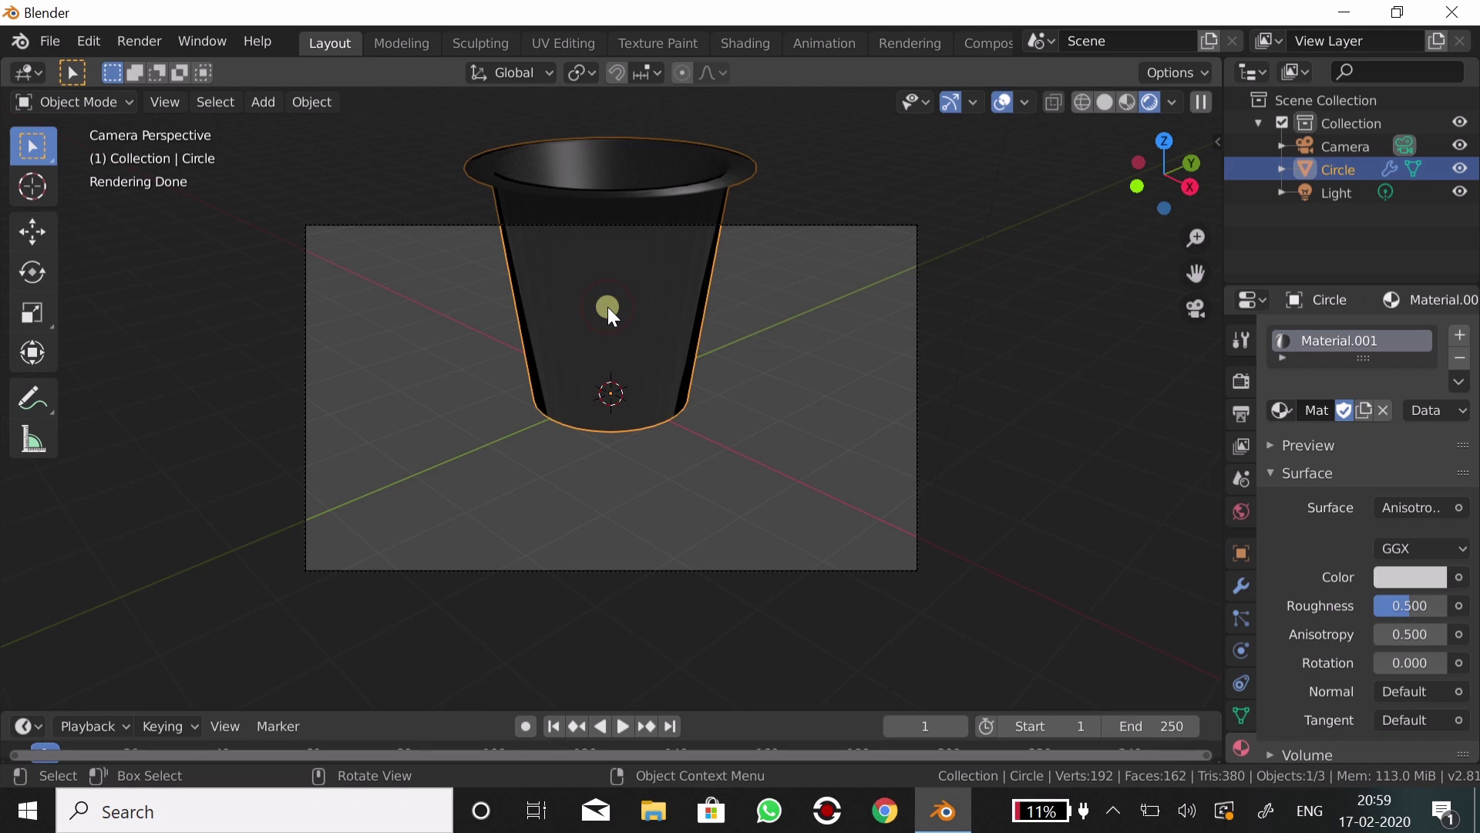
pyautogui.press('s')
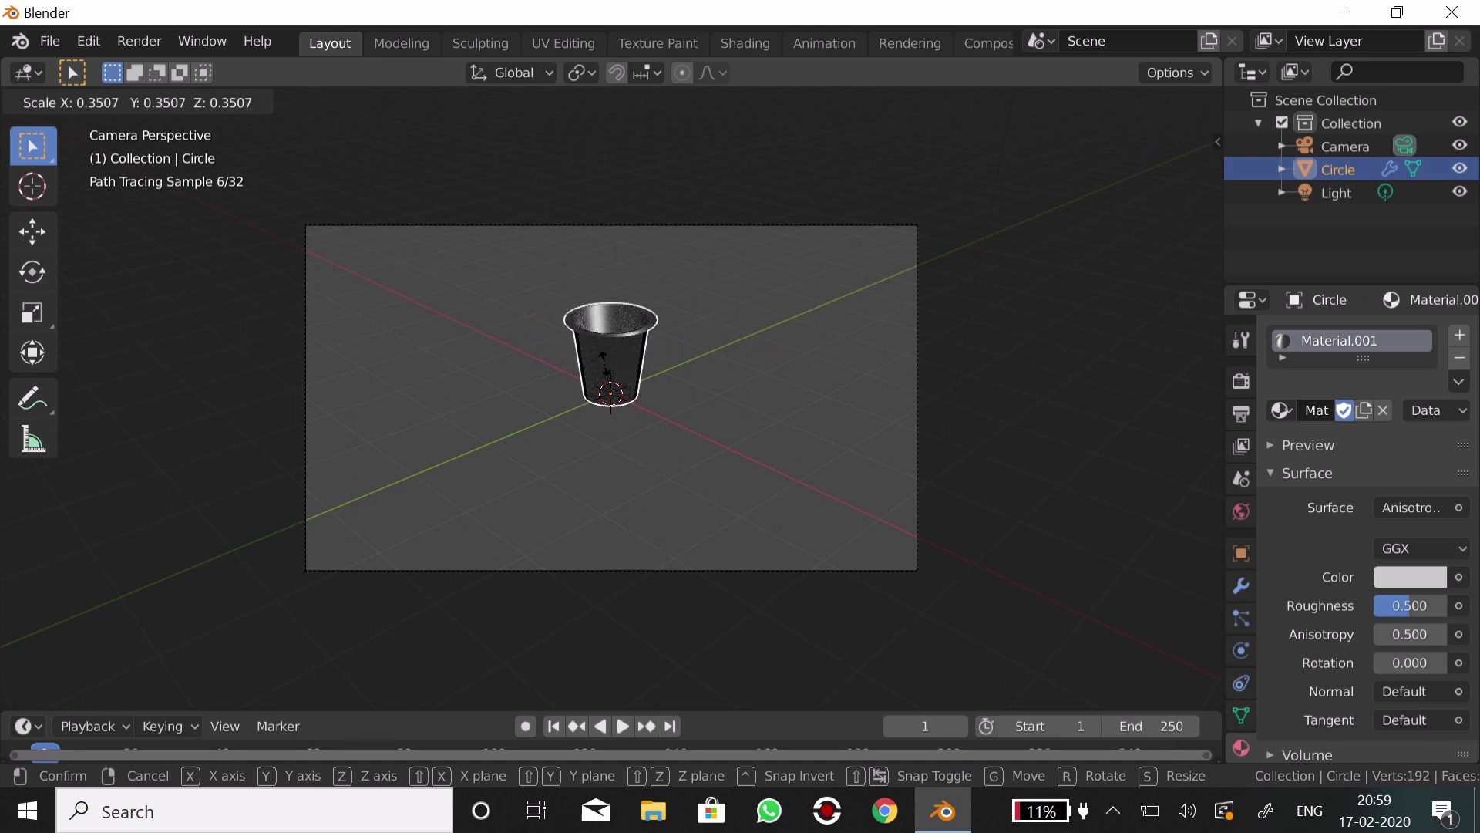
pyautogui.click(604, 363)
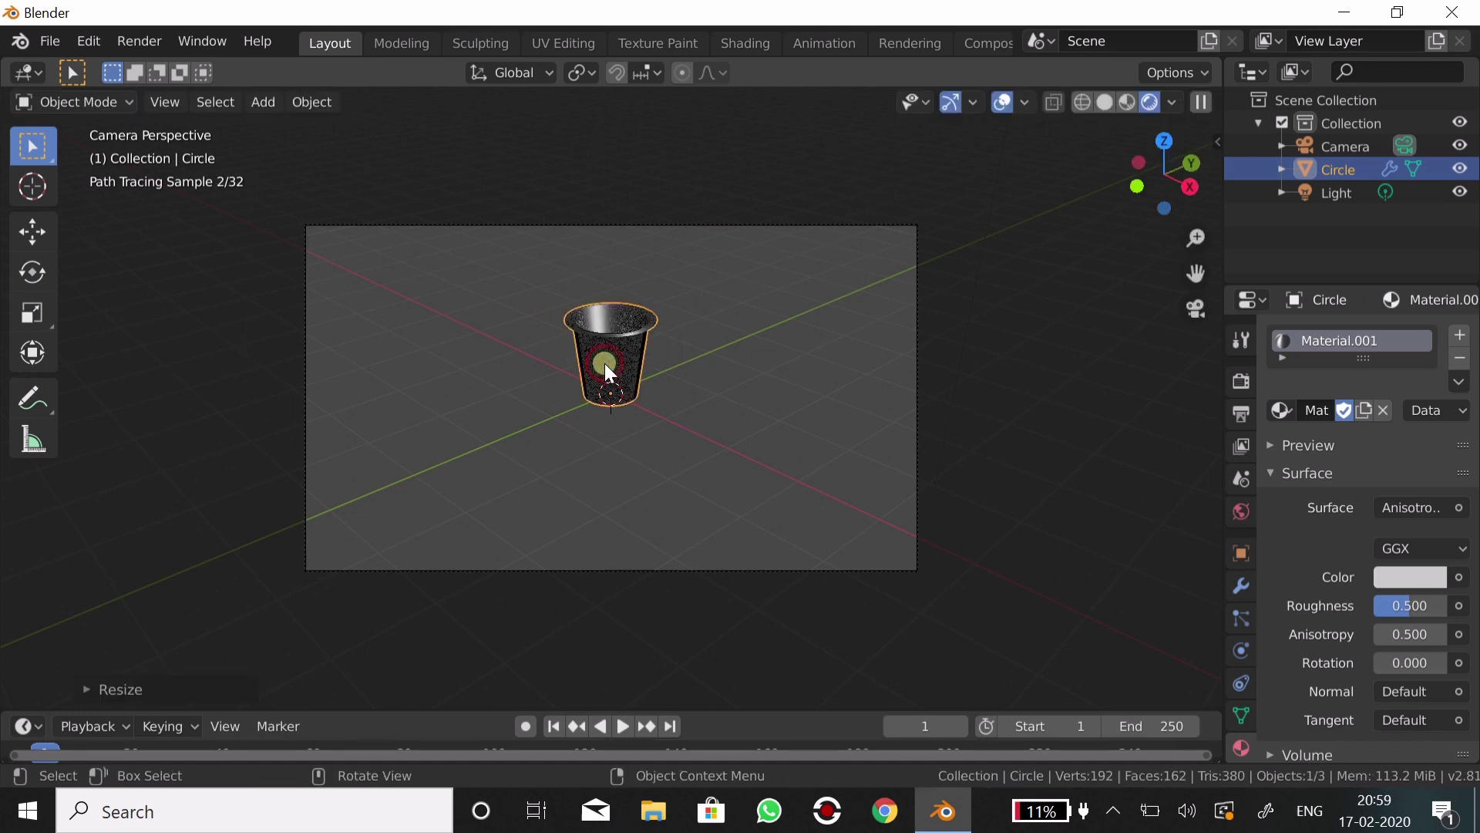
pyautogui.click(978, 408)
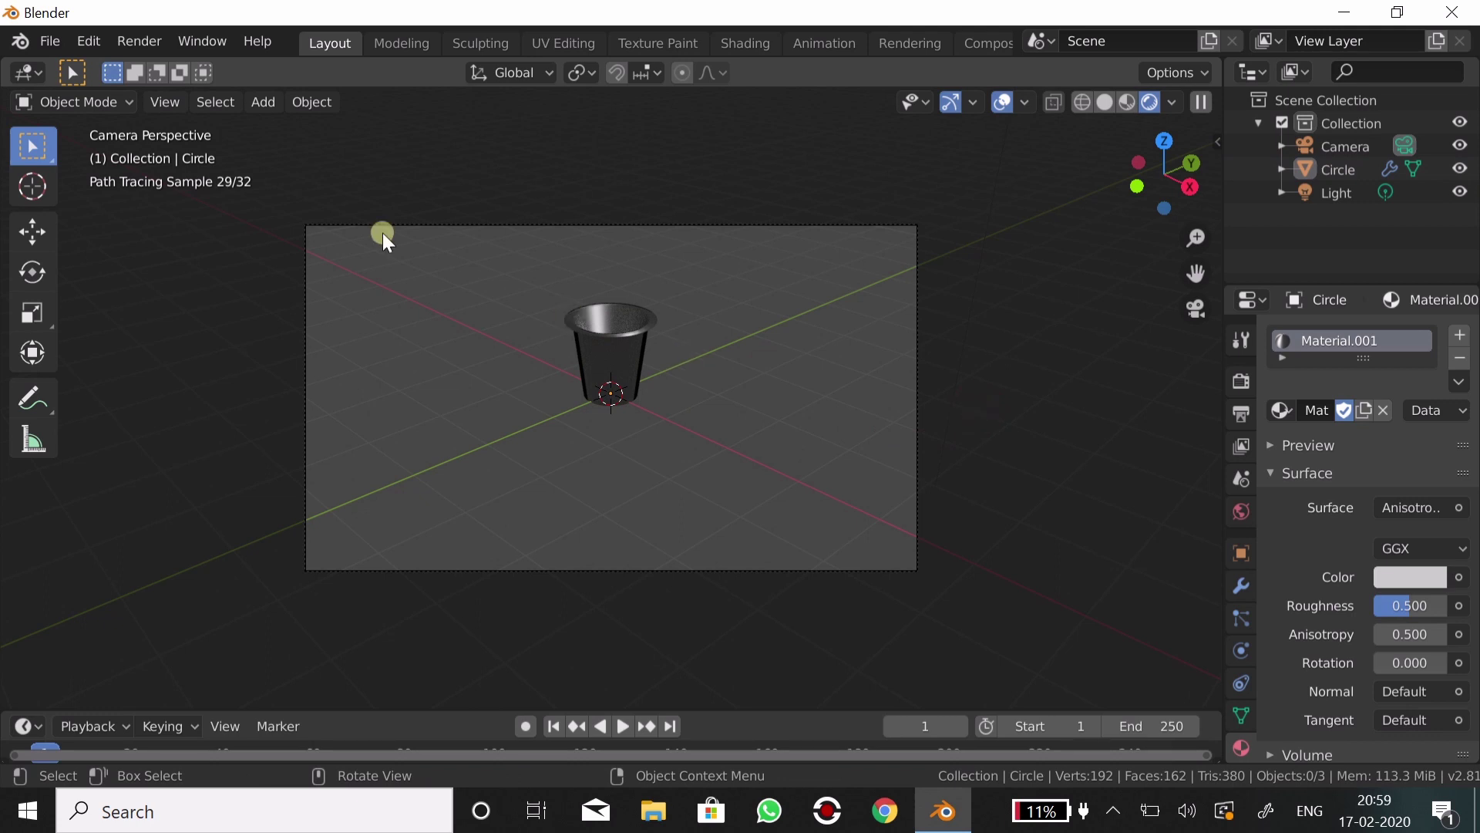
pyautogui.click(134, 38)
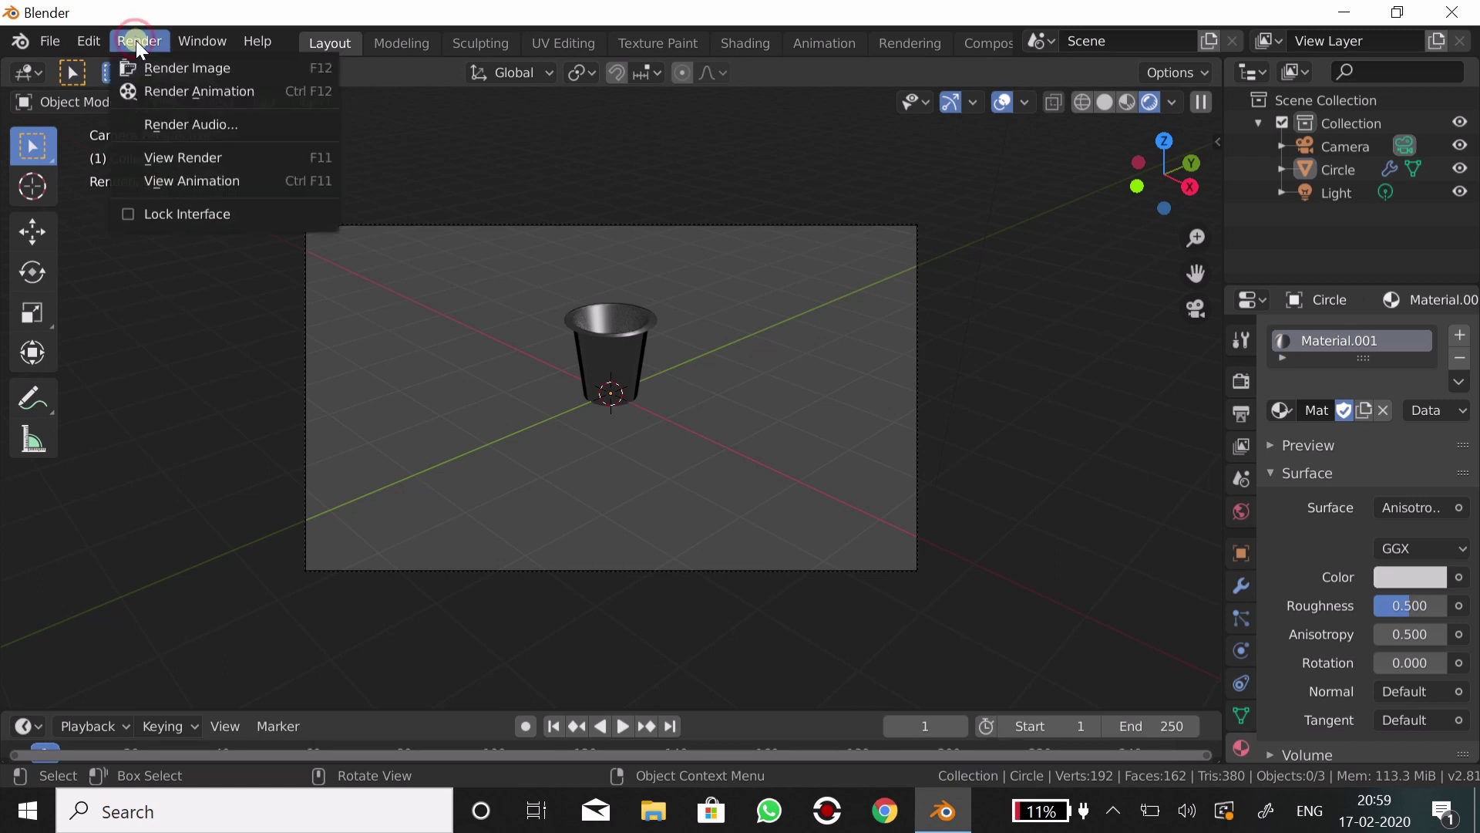
# - Render the final frame-1 image of the shrunken steel cup
pyautogui.click(170, 68)
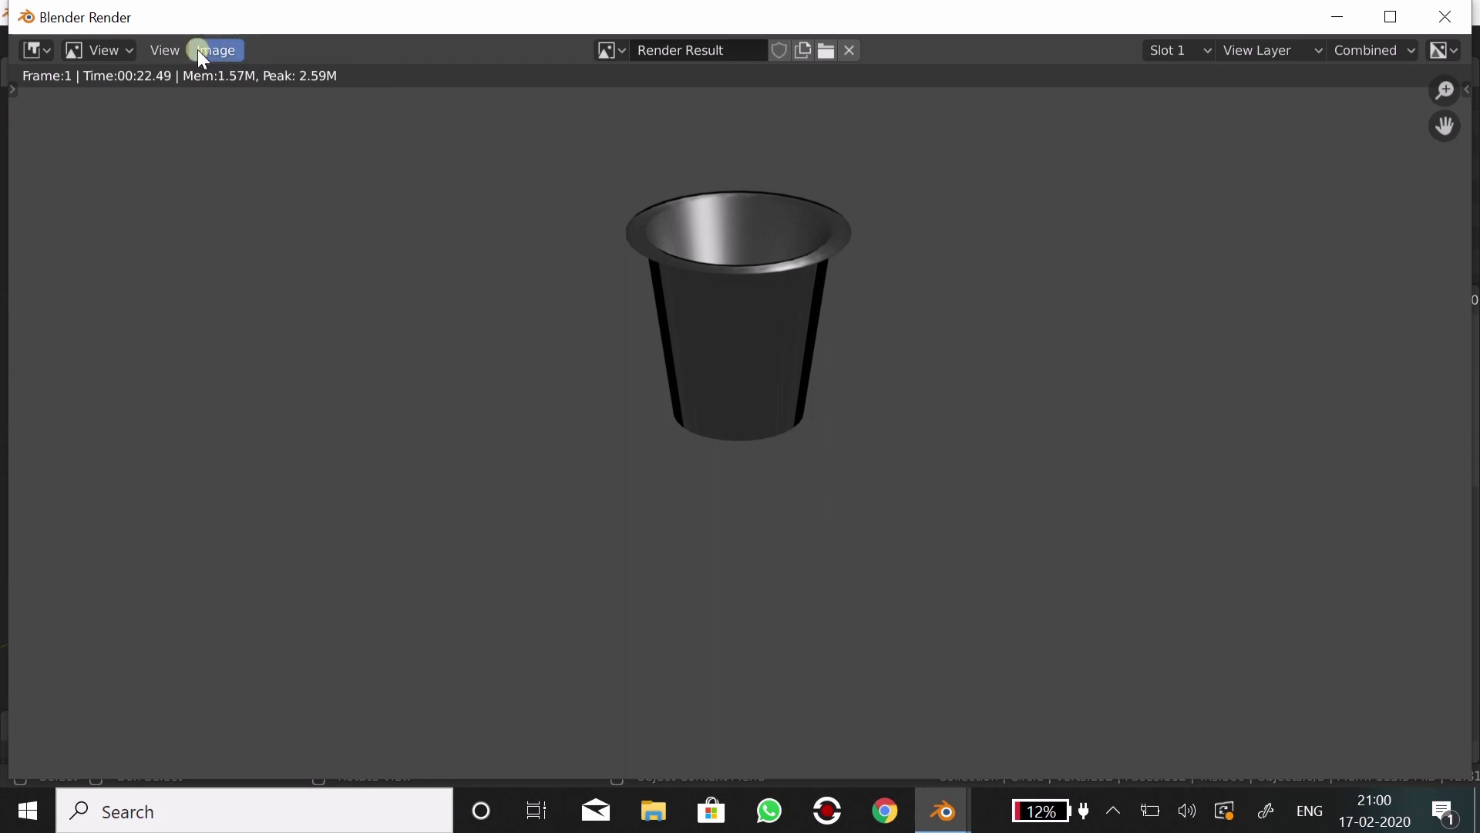
pyautogui.click(218, 51)
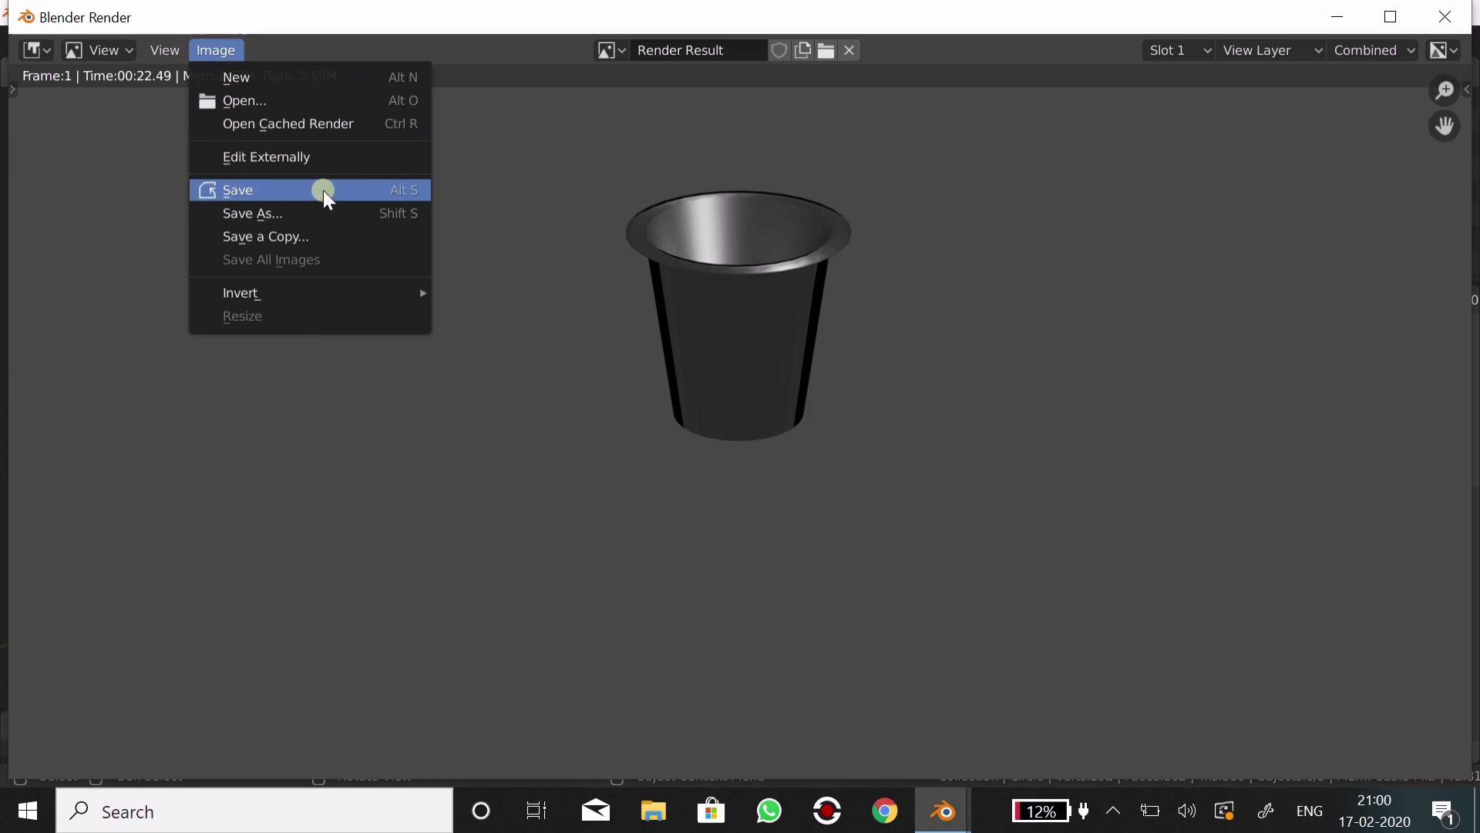
# - Save the rendered image to the Desktop as the PNG file steelglass.png
pyautogui.click(261, 191)
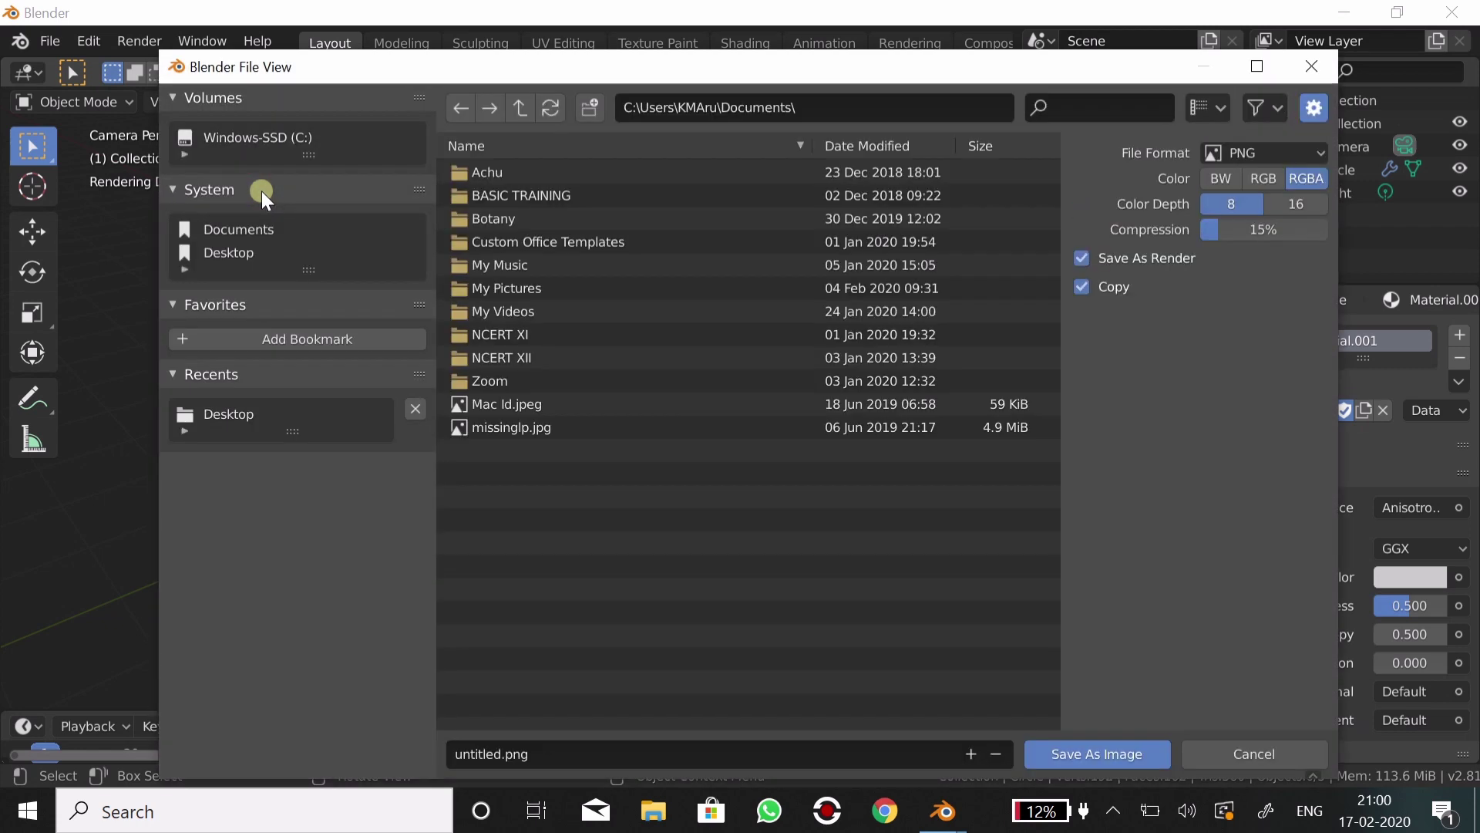
pyautogui.click(494, 759)
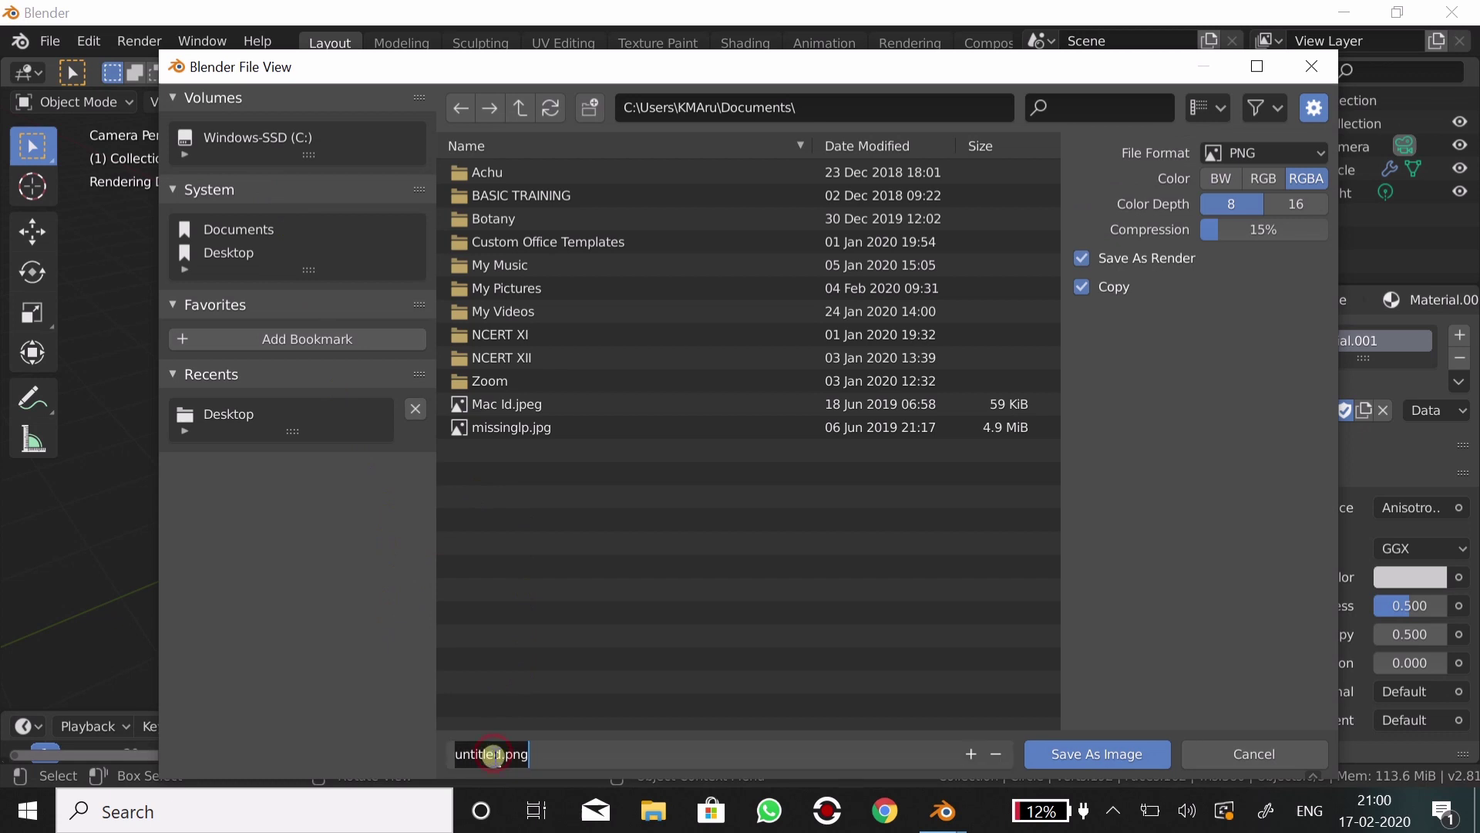
pyautogui.doubleClick(499, 751)
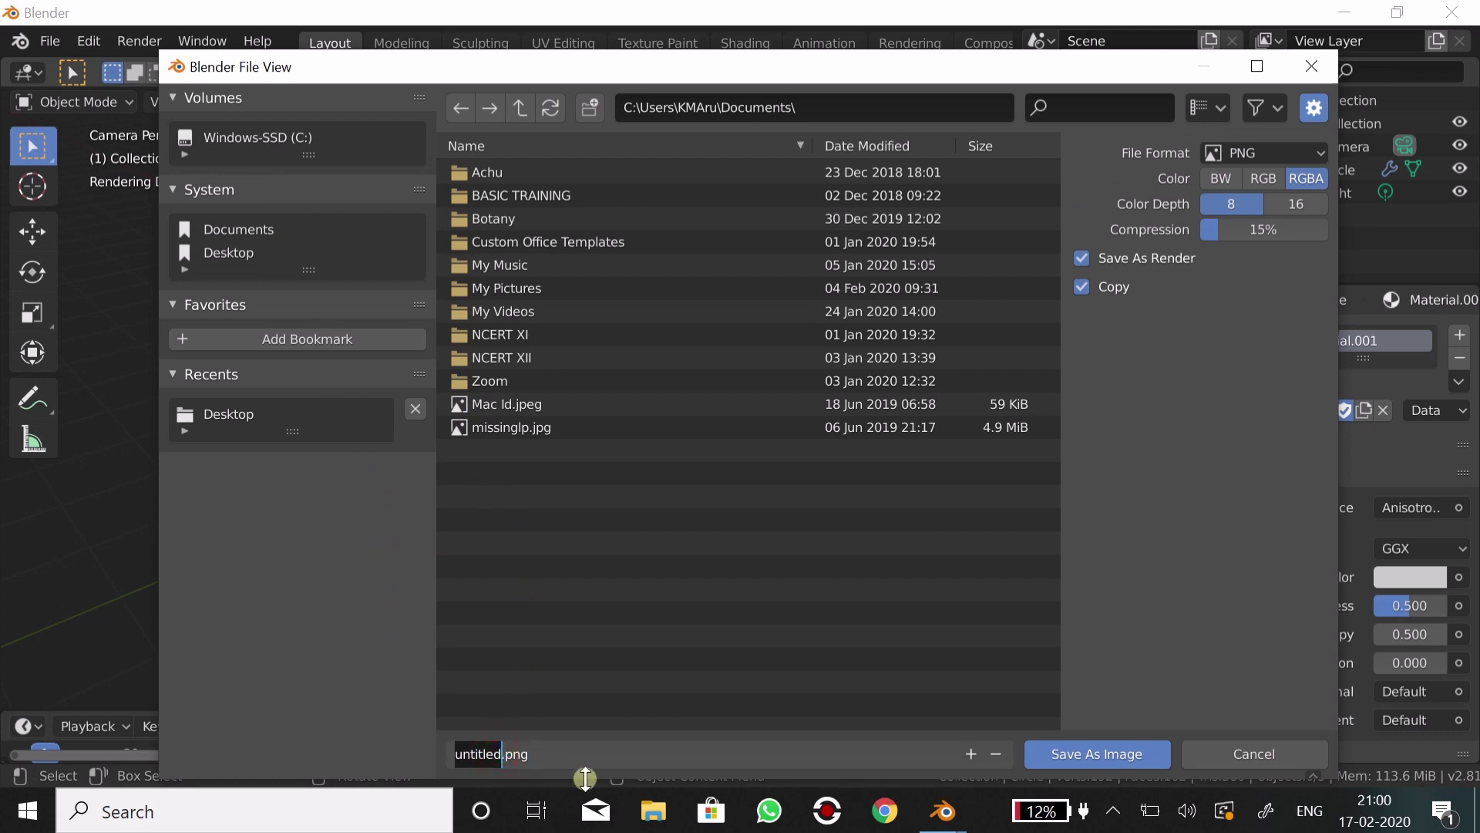
pyautogui.press('BackSpace')
pyautogui.write('stee')
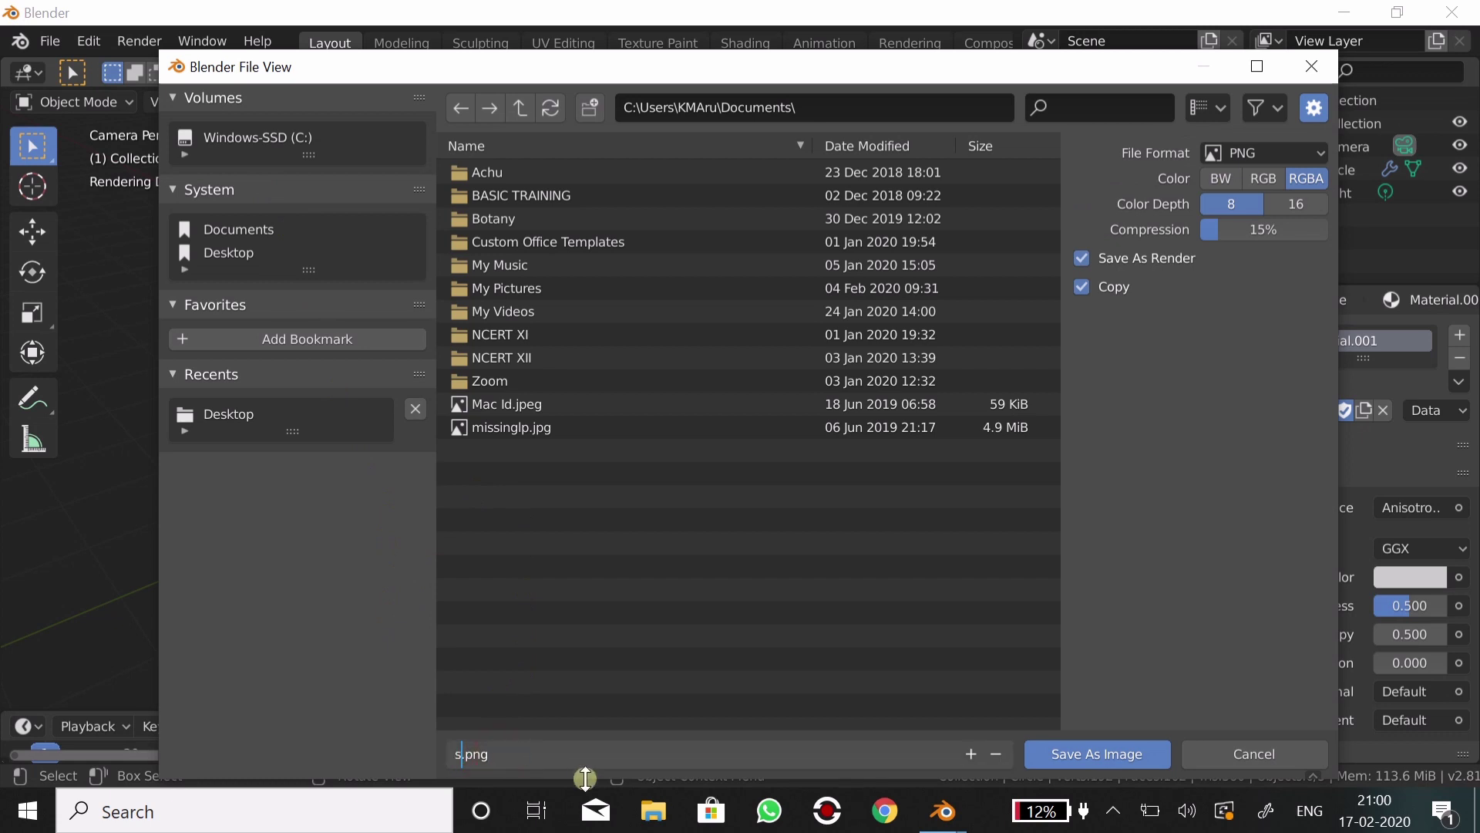
pyautogui.write('lglass')
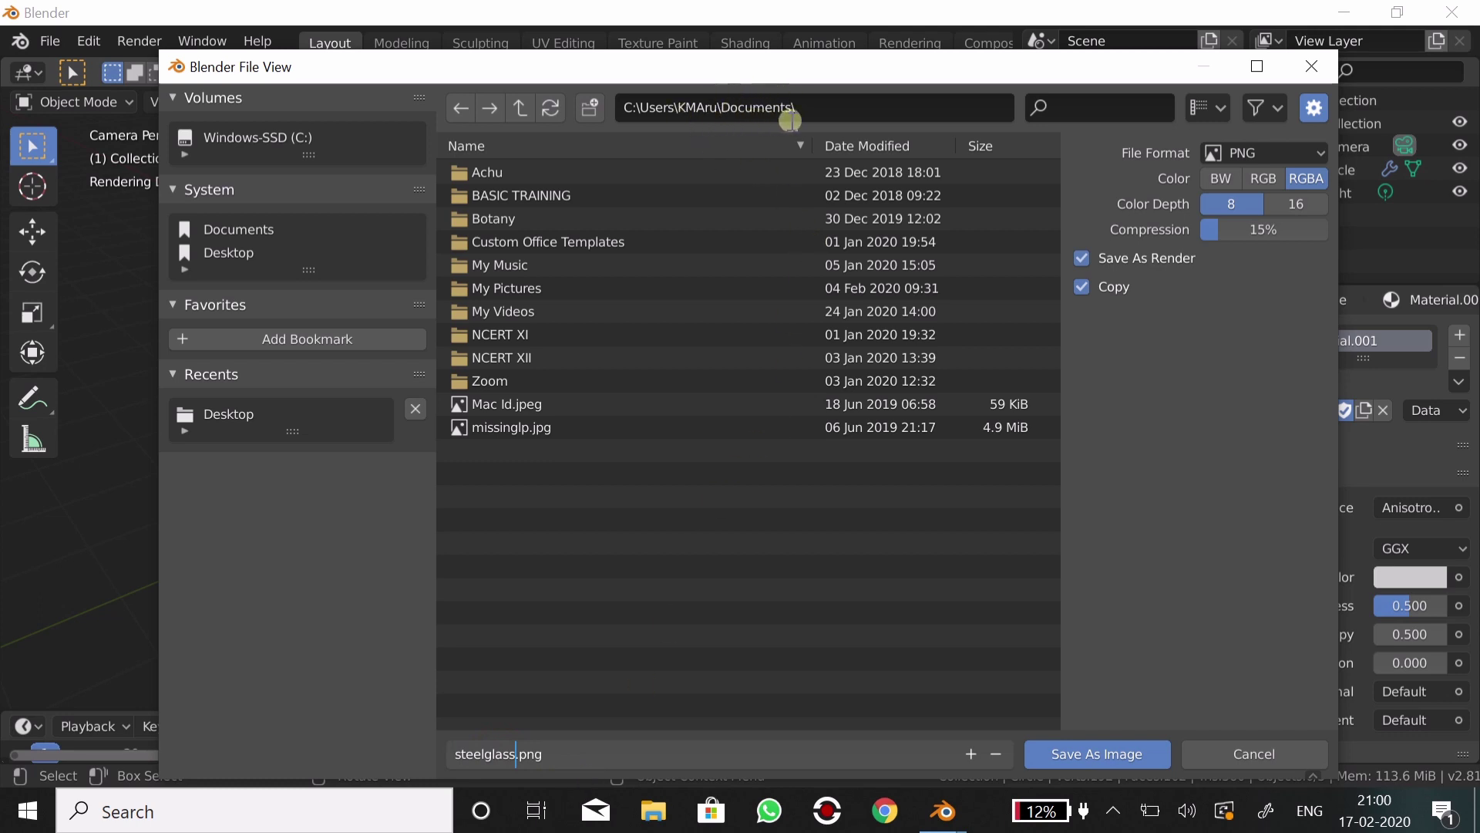
pyautogui.click(231, 258)
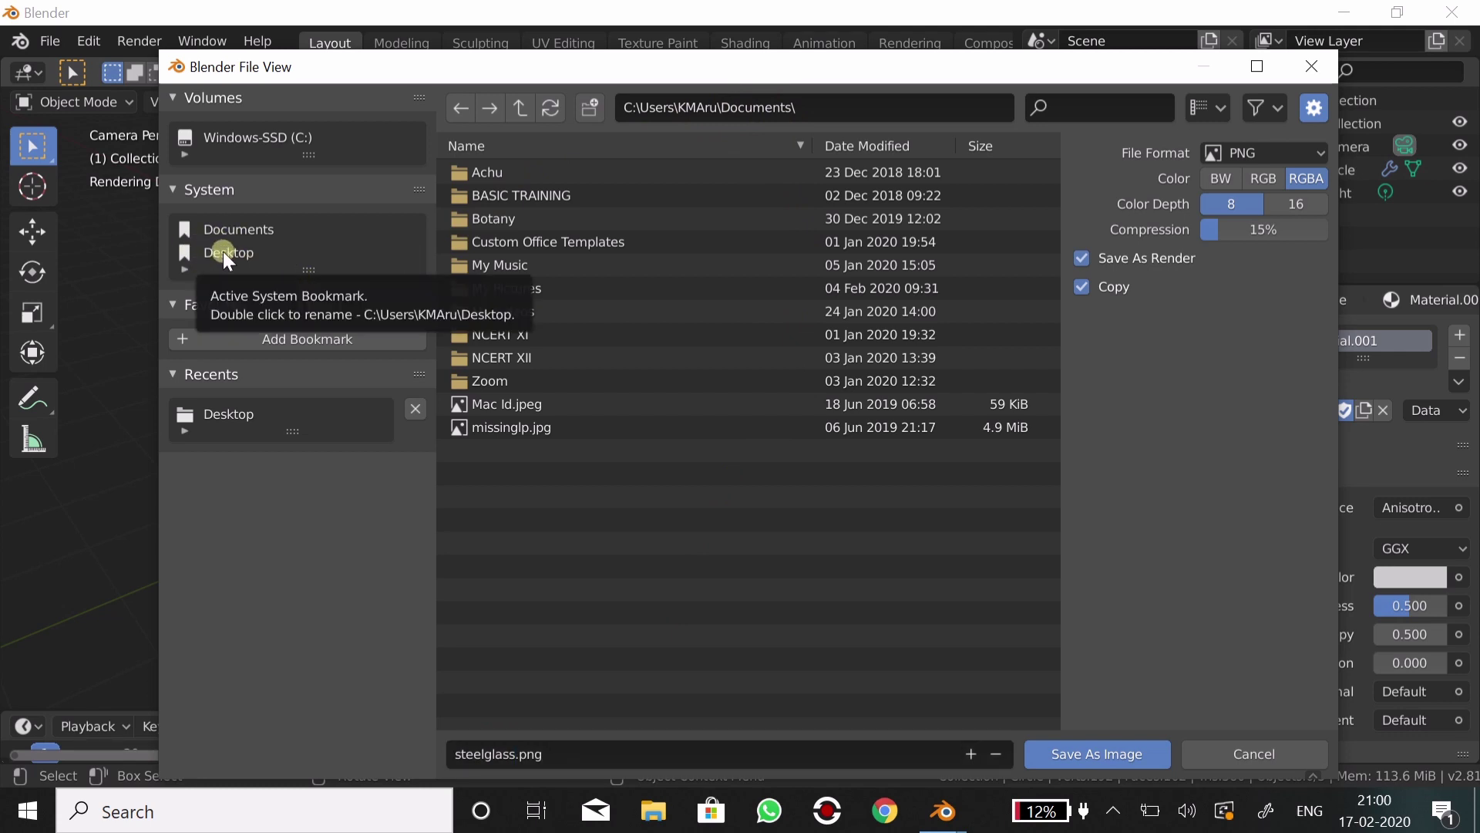
pyautogui.click(228, 254)
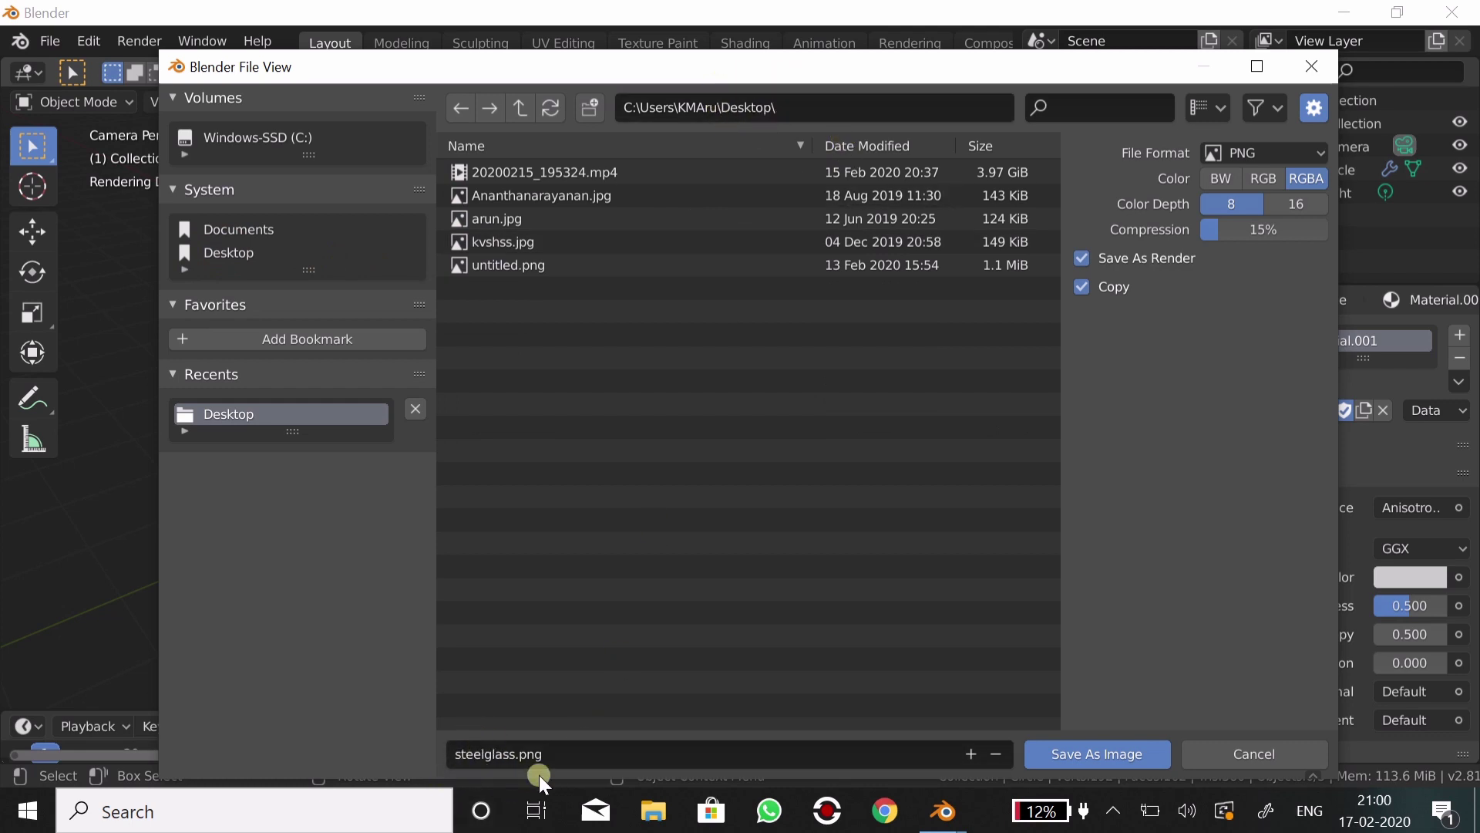
pyautogui.click(1103, 753)
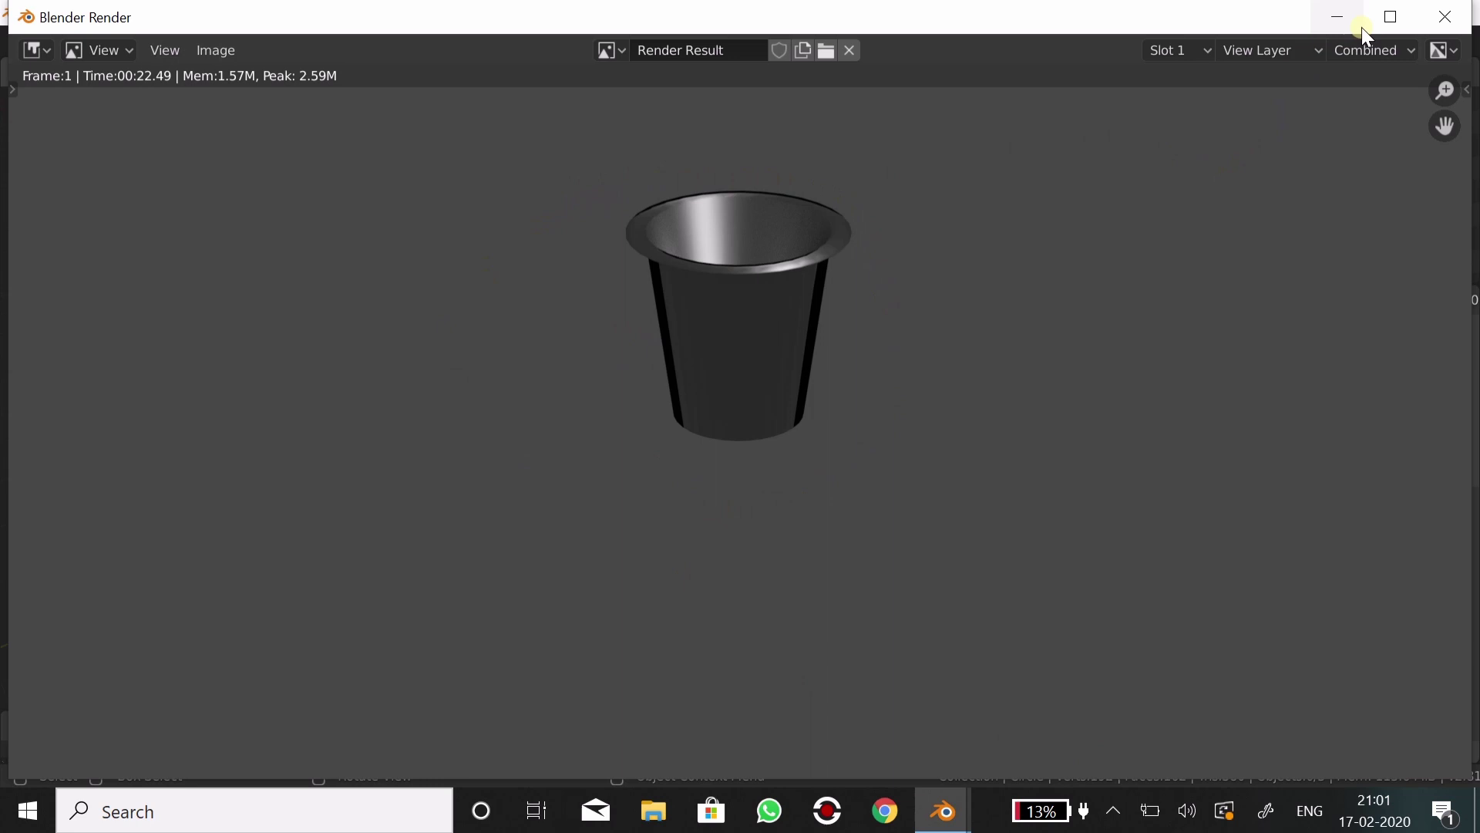
# - Minimize the render and Blender windows and open the steelglass PNG from the desktop in Photos
pyautogui.click(1337, 22)
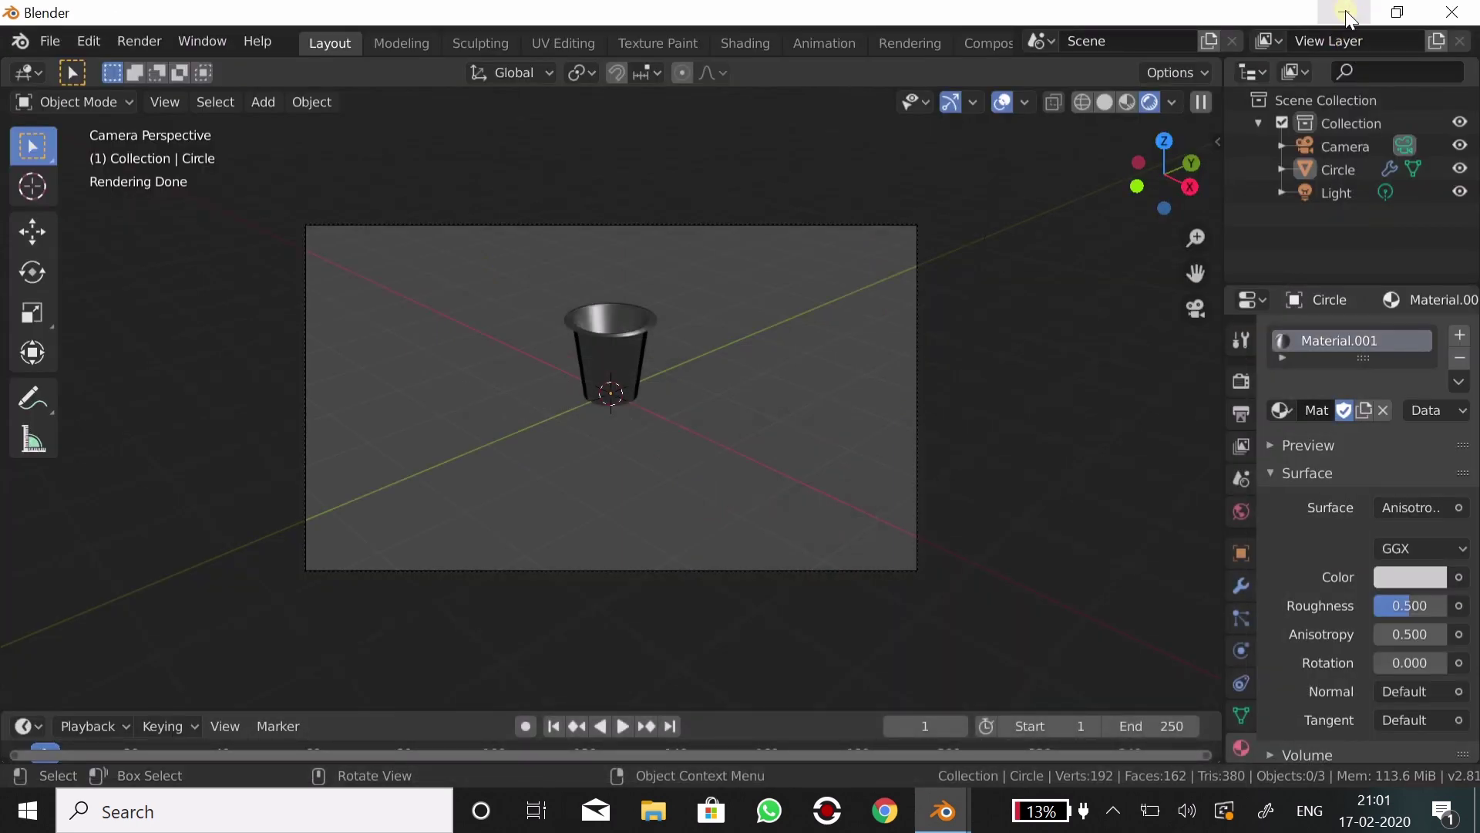
pyautogui.click(1345, 11)
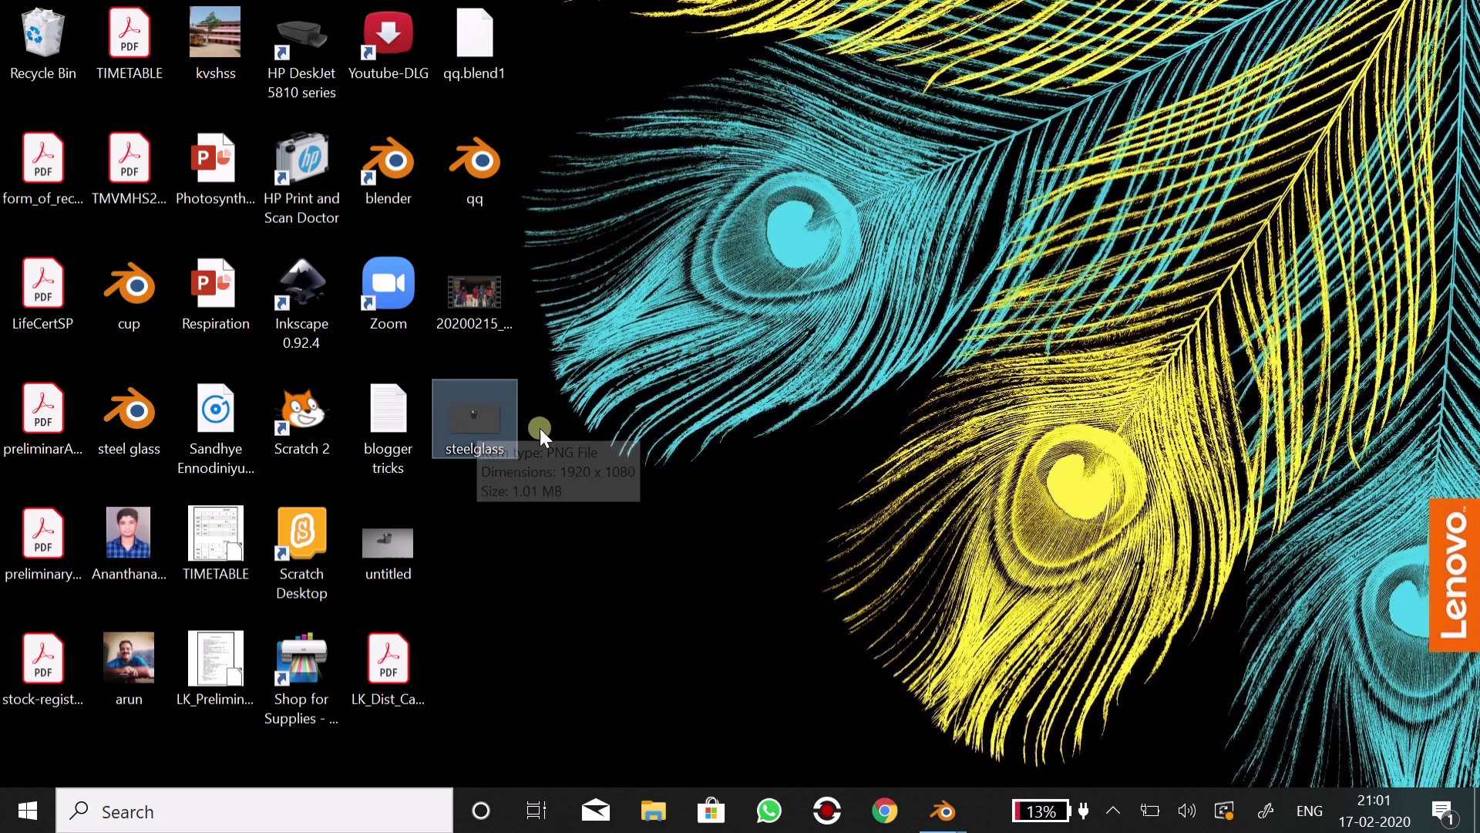
pyautogui.doubleClick(467, 418)
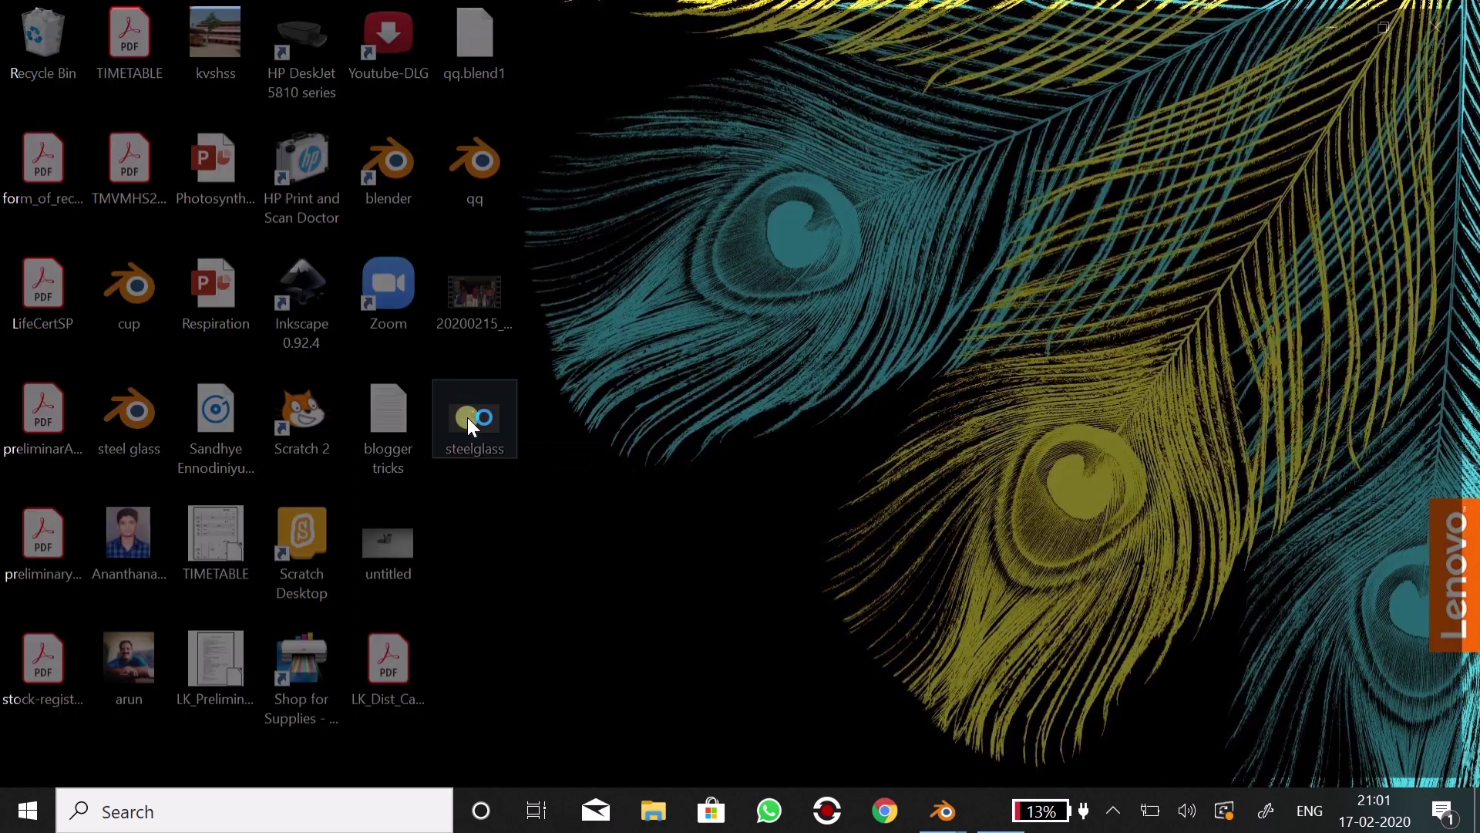